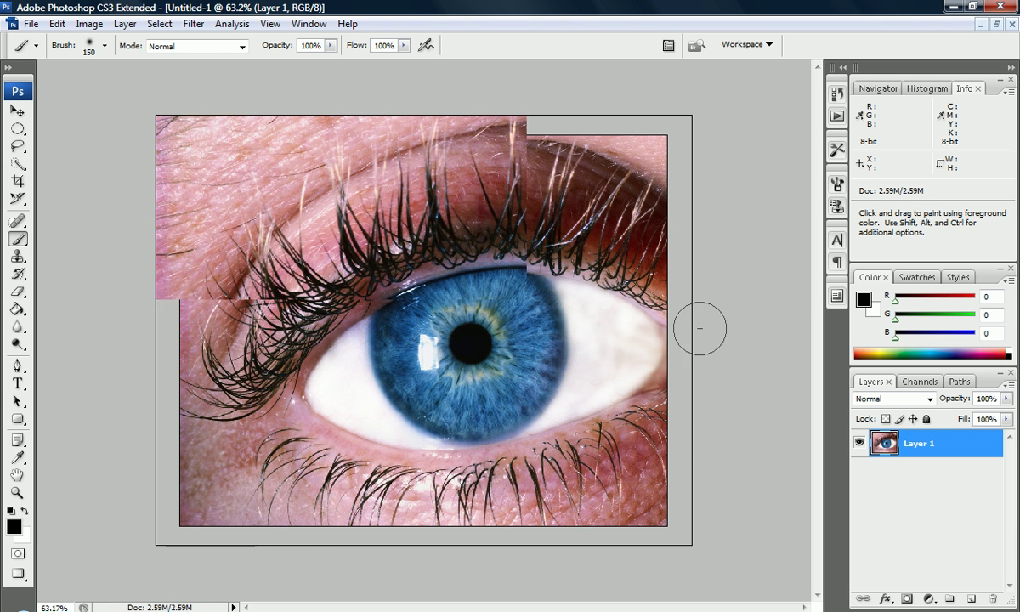
{"action": "scroll", "coordinate": [700, 328], "scroll_direction": "up", "scroll_amount": 1}
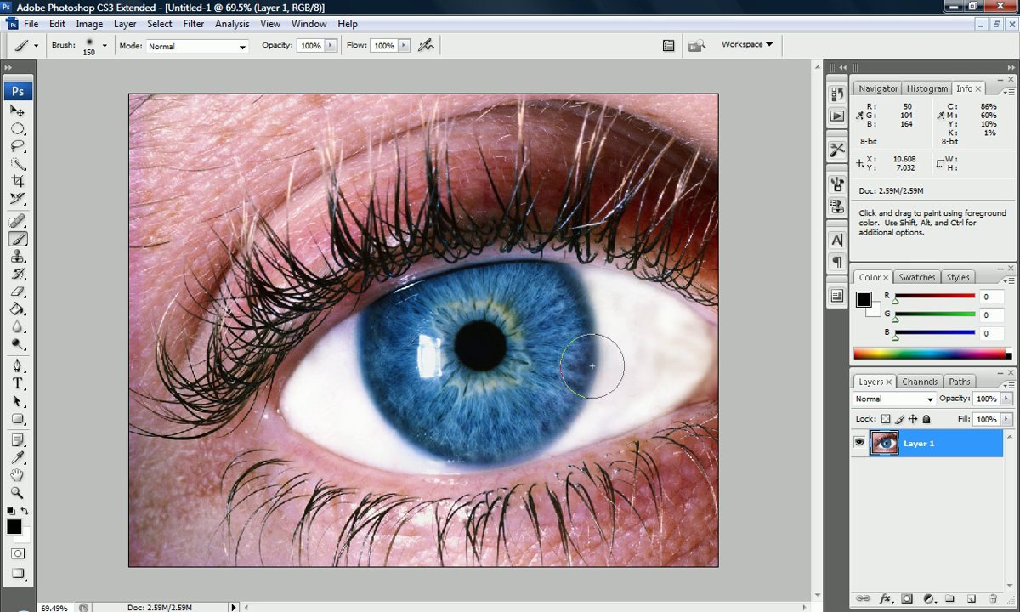
- Create a new transparent layer, Layer 2, directly above the eye photo layer
{"action": "left_click", "coordinate": [971, 598]}
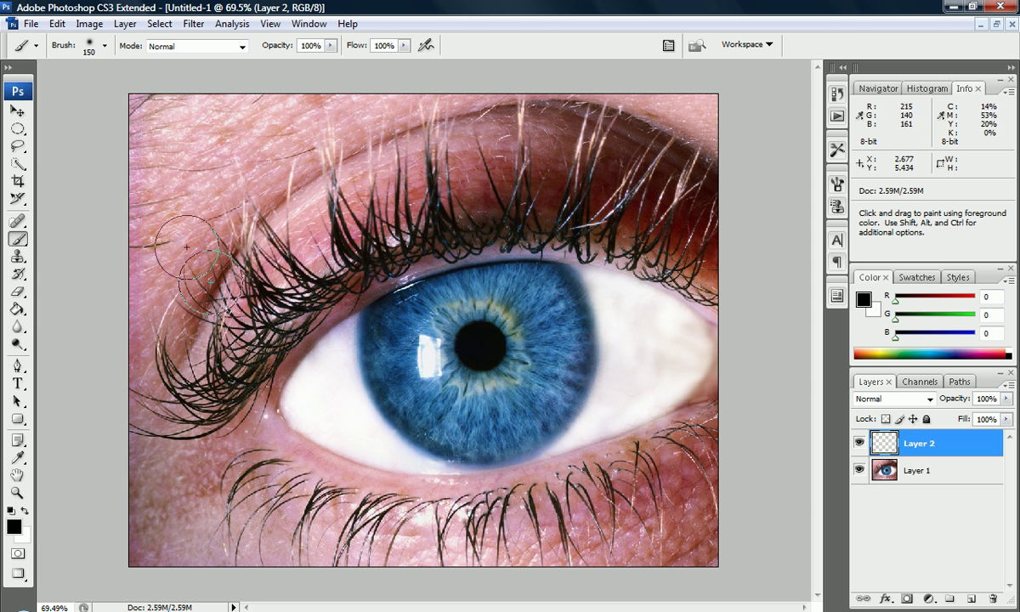
- Paint a soft 150 px black blob over the iris on Layer 2, hiding the photo to check coverage
{"action": "left_click", "coordinate": [105, 47]}
{"action": "left_click", "coordinate": [106, 48]}
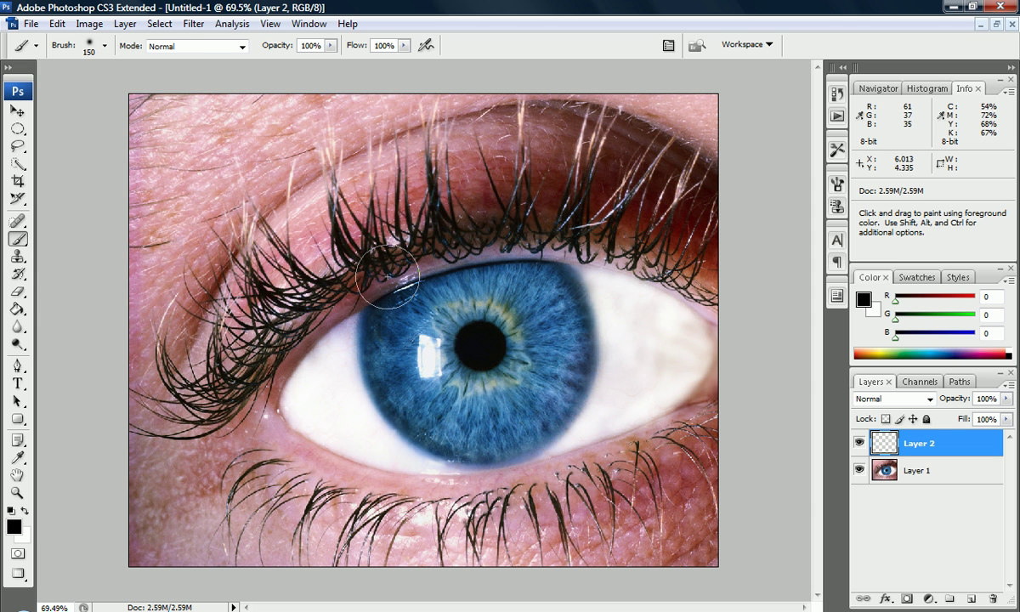
{"action": "mouse_move", "coordinate": [406, 342]}
{"action": "left_mouse_down"}
{"action": "mouse_move", "coordinate": [442, 387]}
{"action": "mouse_move", "coordinate": [480, 364]}
{"action": "mouse_move", "coordinate": [429, 327]}
{"action": "mouse_move", "coordinate": [388, 355]}
{"action": "mouse_move", "coordinate": [399, 405]}
{"action": "mouse_move", "coordinate": [462, 444]}
{"action": "mouse_move", "coordinate": [576, 385]}
{"action": "mouse_move", "coordinate": [576, 332]}
{"action": "mouse_move", "coordinate": [482, 288]}
{"action": "mouse_move", "coordinate": [515, 288]}
{"action": "mouse_move", "coordinate": [428, 301]}
{"action": "mouse_move", "coordinate": [383, 325]}
{"action": "mouse_move", "coordinate": [469, 281]}
{"action": "mouse_move", "coordinate": [535, 284]}
{"action": "mouse_move", "coordinate": [557, 297]}
{"action": "mouse_move", "coordinate": [513, 365]}
{"action": "mouse_move", "coordinate": [430, 350]}
{"action": "mouse_move", "coordinate": [466, 390]}
{"action": "mouse_move", "coordinate": [439, 423]}
{"action": "mouse_move", "coordinate": [512, 400]}
{"action": "mouse_move", "coordinate": [540, 338]}
{"action": "mouse_move", "coordinate": [512, 358]}
{"action": "mouse_move", "coordinate": [418, 318]}
{"action": "mouse_move", "coordinate": [457, 326]}
{"action": "left_mouse_up"}
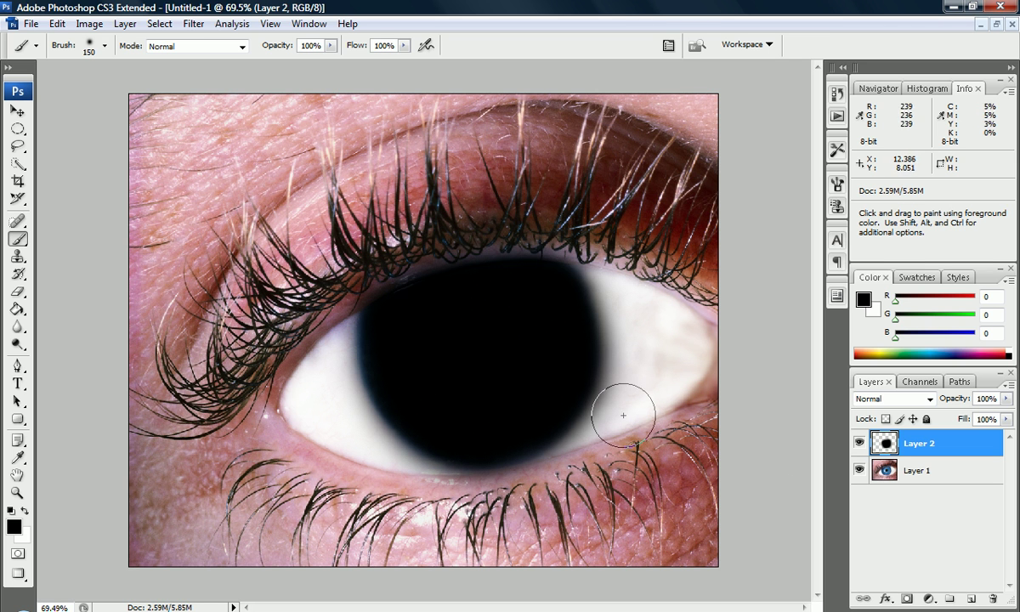
{"action": "left_click", "coordinate": [859, 467]}
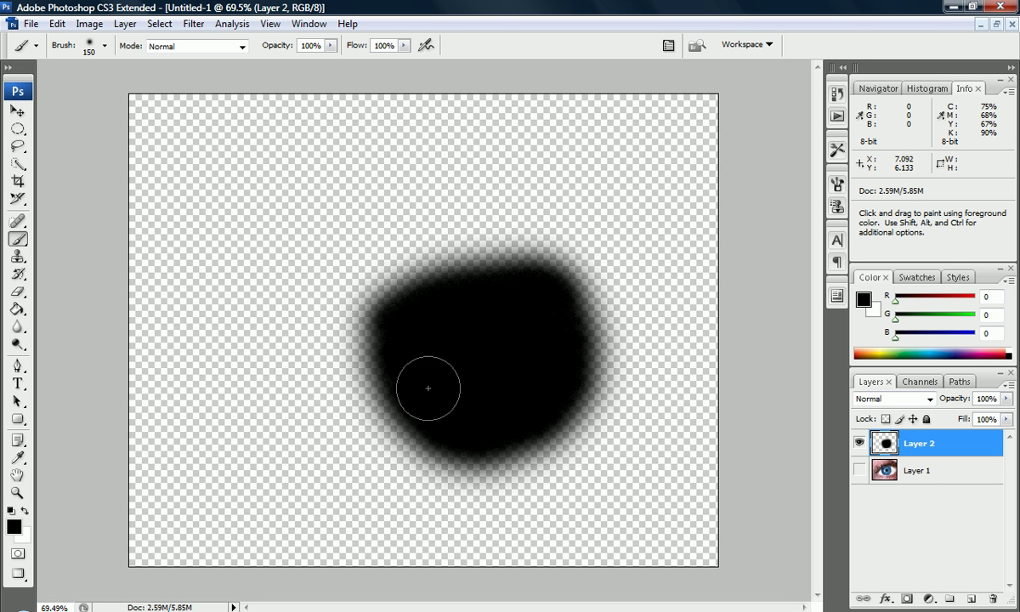
{"action": "left_click", "coordinate": [858, 471]}
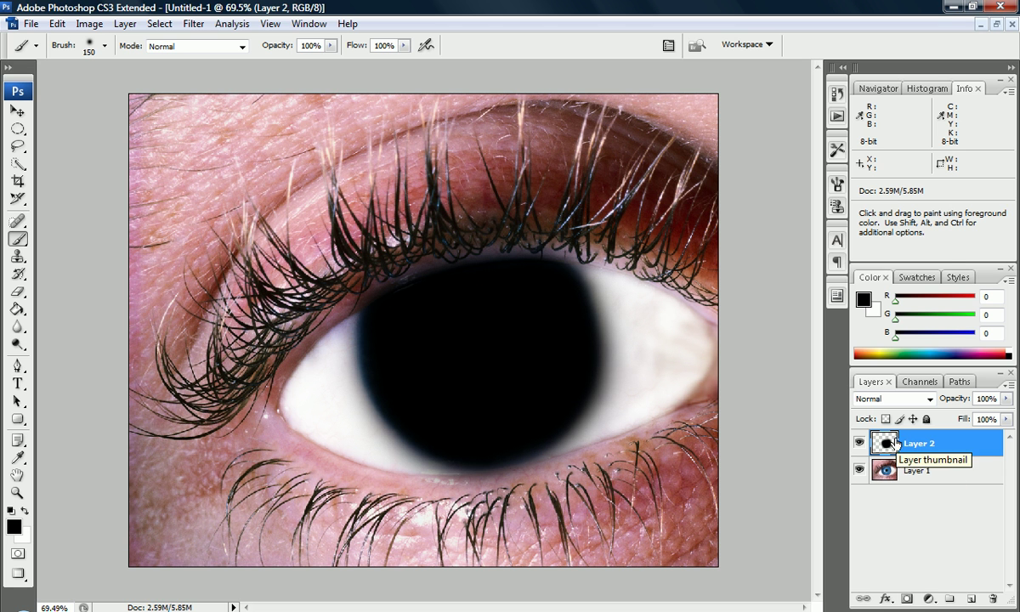
- Switch Layer 2's blend mode to Color and open its Layer Style dialog
{"action": "left_click", "coordinate": [931, 399]}
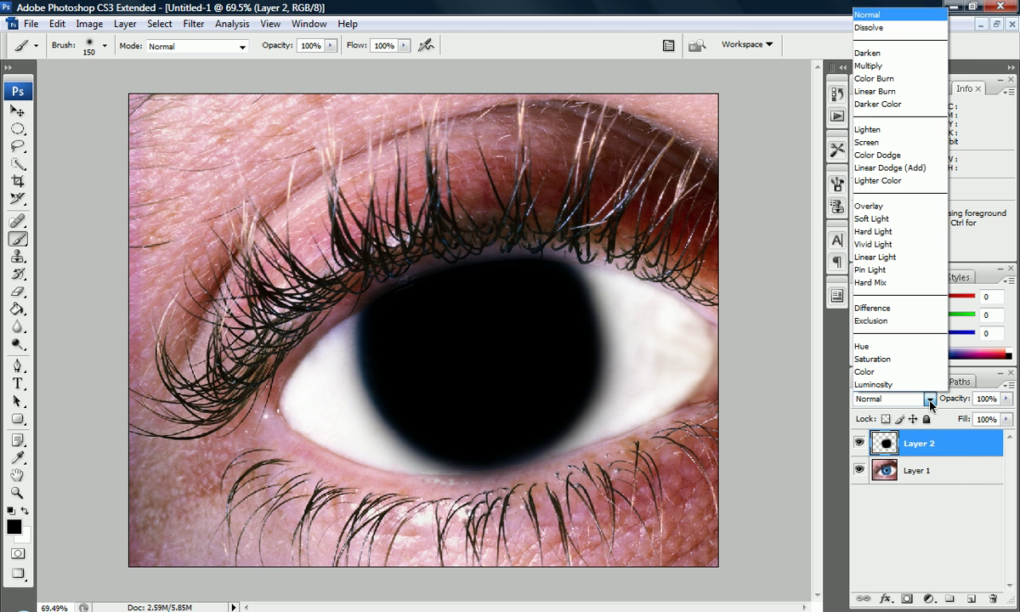
{"action": "left_click", "coordinate": [873, 368]}
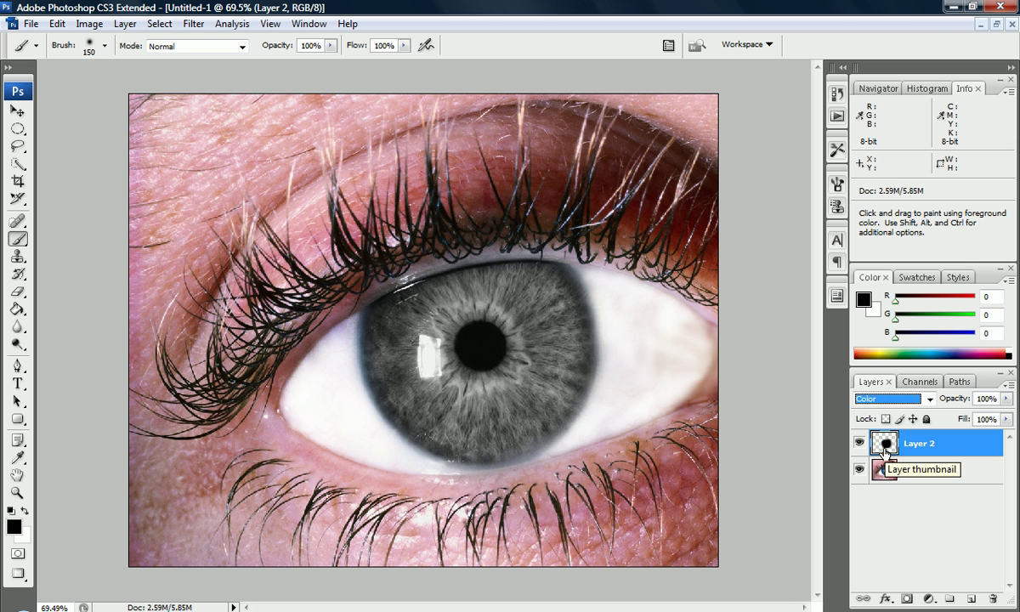
{"action": "double_click", "coordinate": [884, 443]}
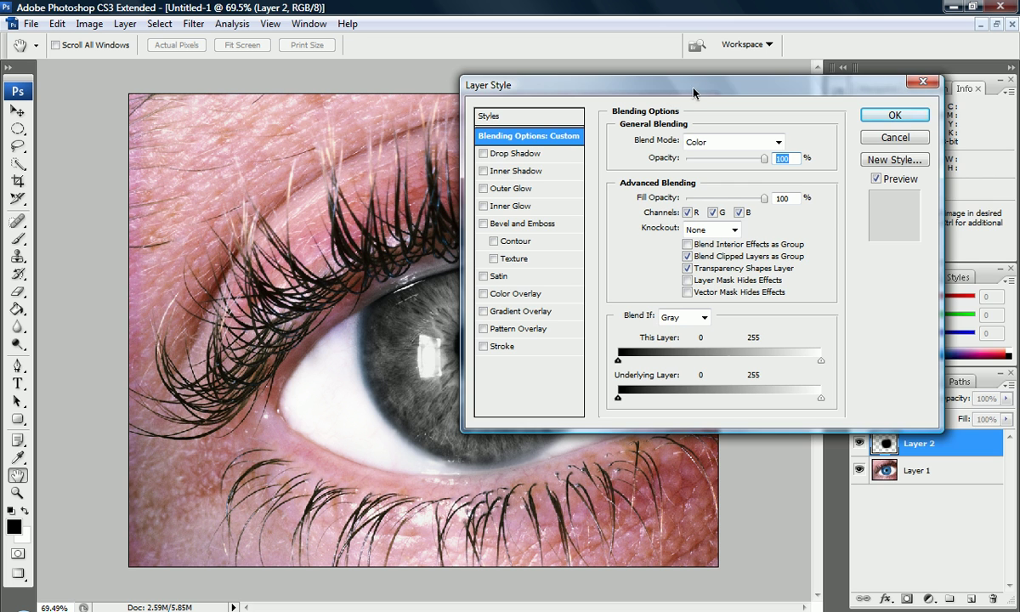
- Add a red Color Overlay to Layer 2 in Overlay blend mode at 100% opacity
{"action": "left_click_drag", "start_coordinate": [692, 92], "coordinate": [747, 85]}
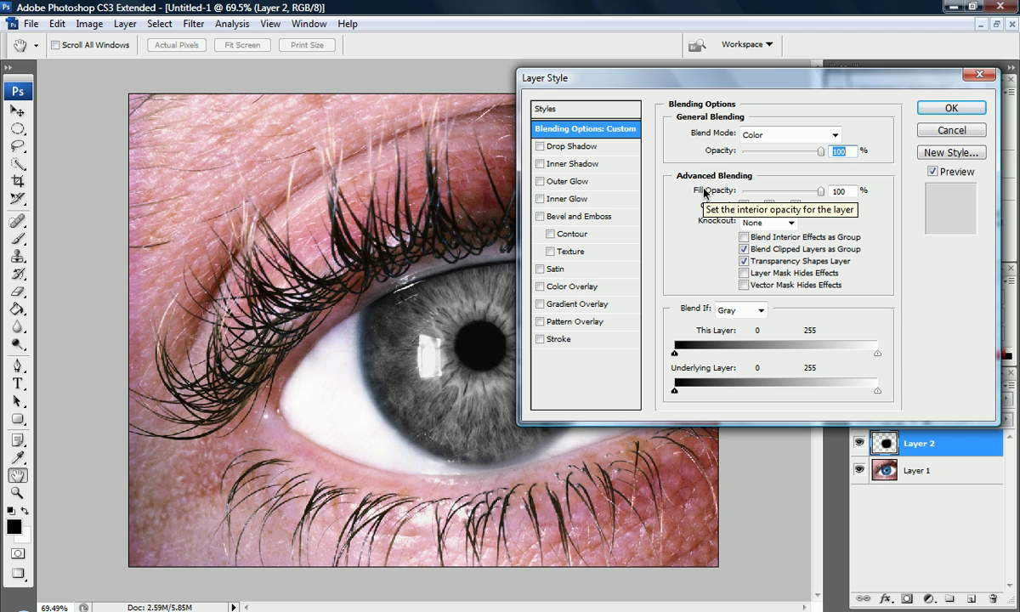
{"action": "left_click", "coordinate": [579, 290]}
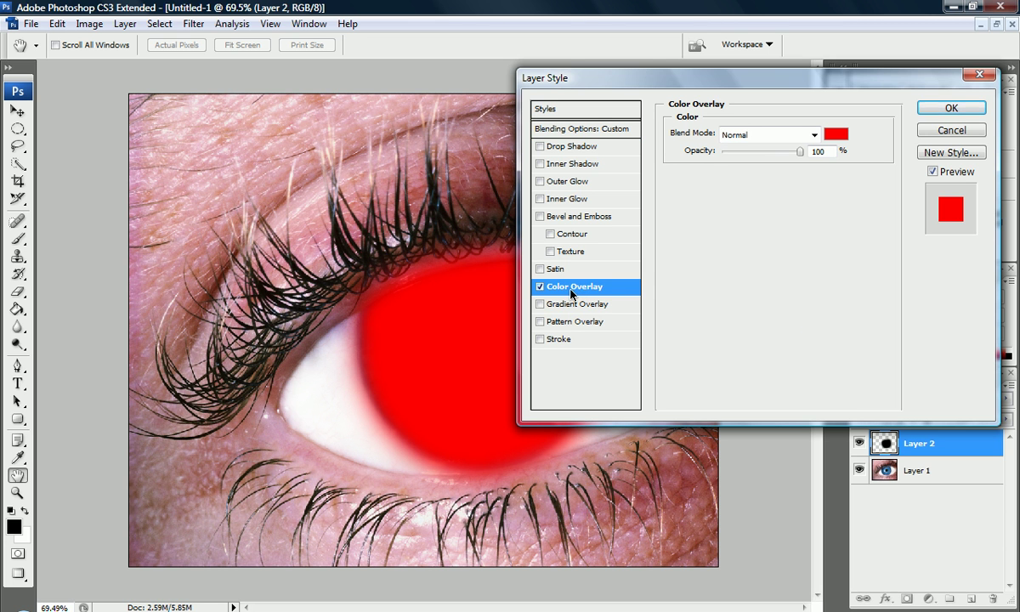
{"action": "left_click_drag", "start_coordinate": [574, 84], "coordinate": [643, 100]}
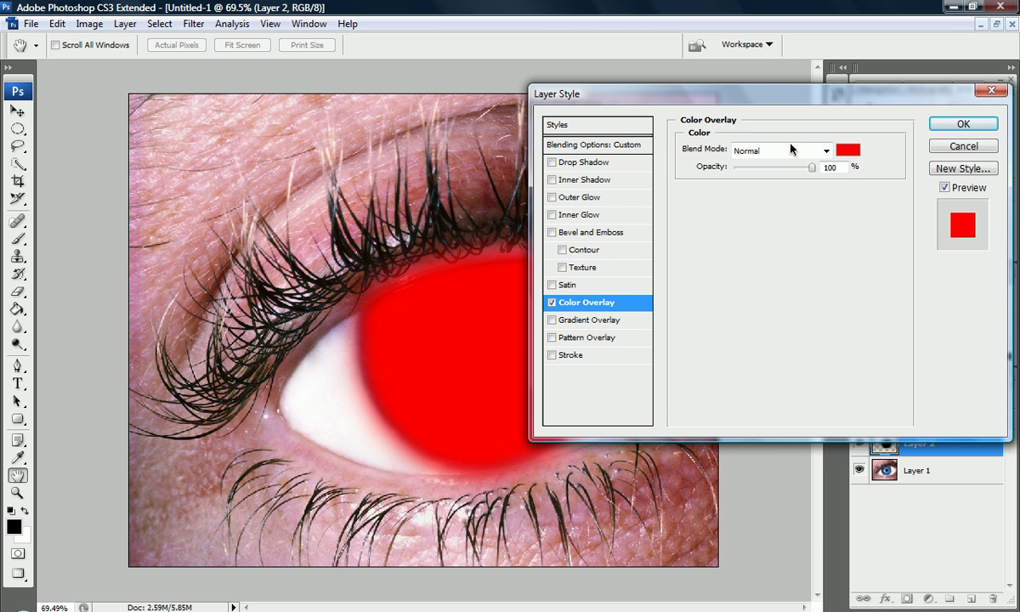
{"action": "left_click", "coordinate": [825, 151]}
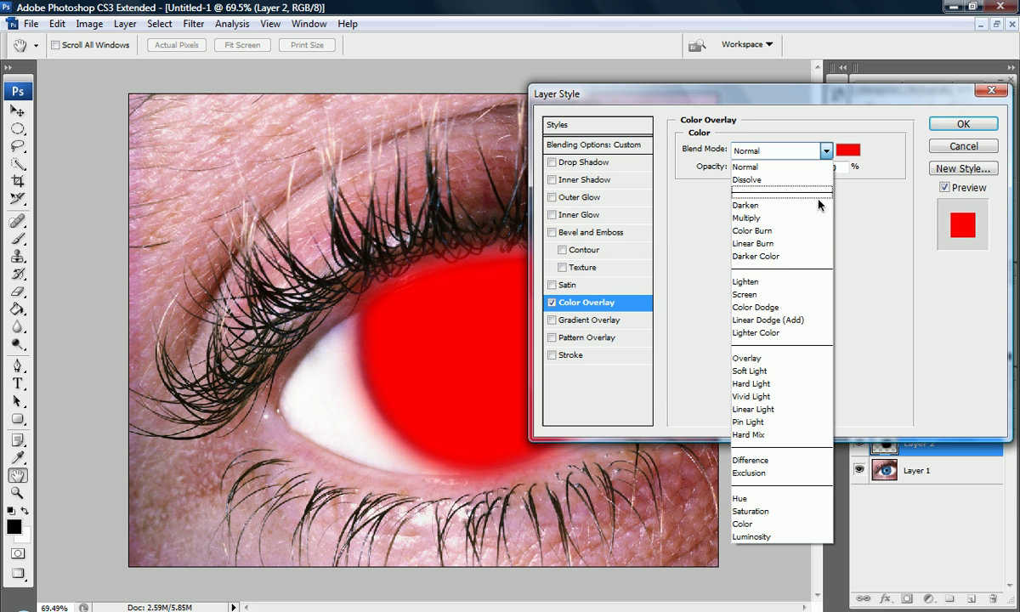
{"action": "left_click", "coordinate": [785, 359]}
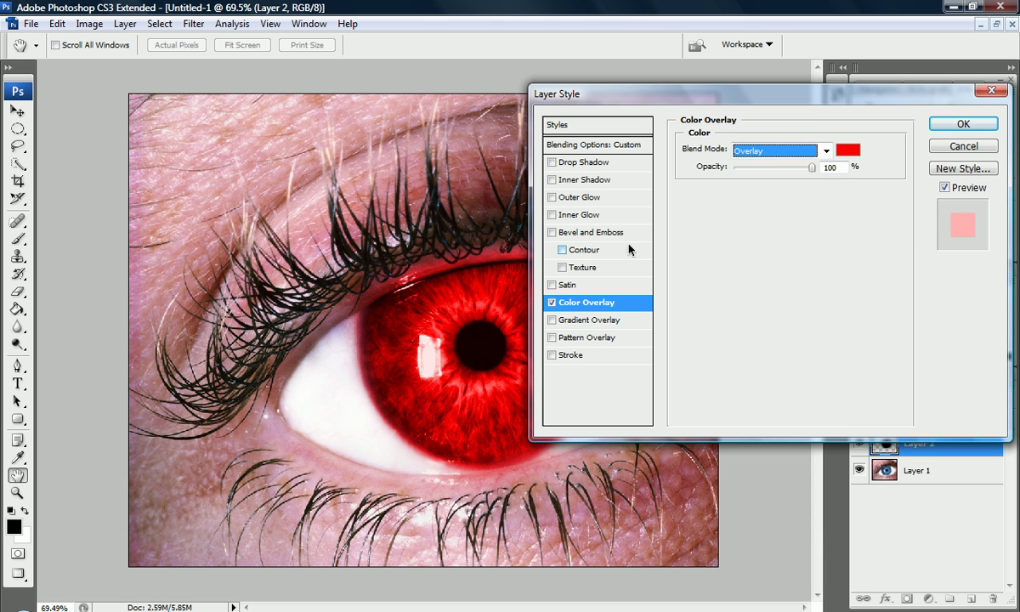
{"action": "left_click_drag", "start_coordinate": [677, 93], "coordinate": [652, 111]}
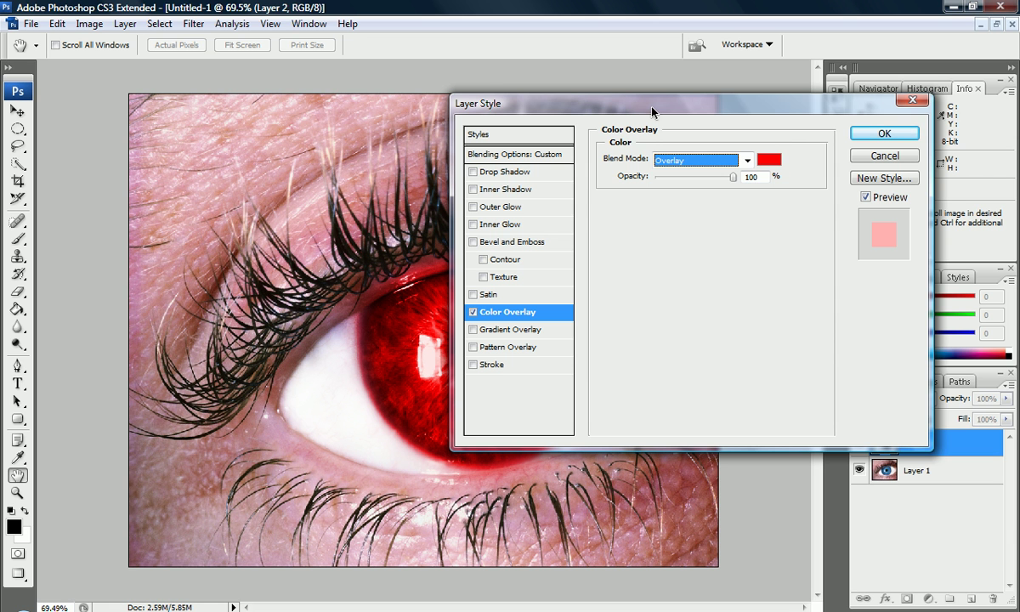
{"action": "left_click", "coordinate": [882, 134]}
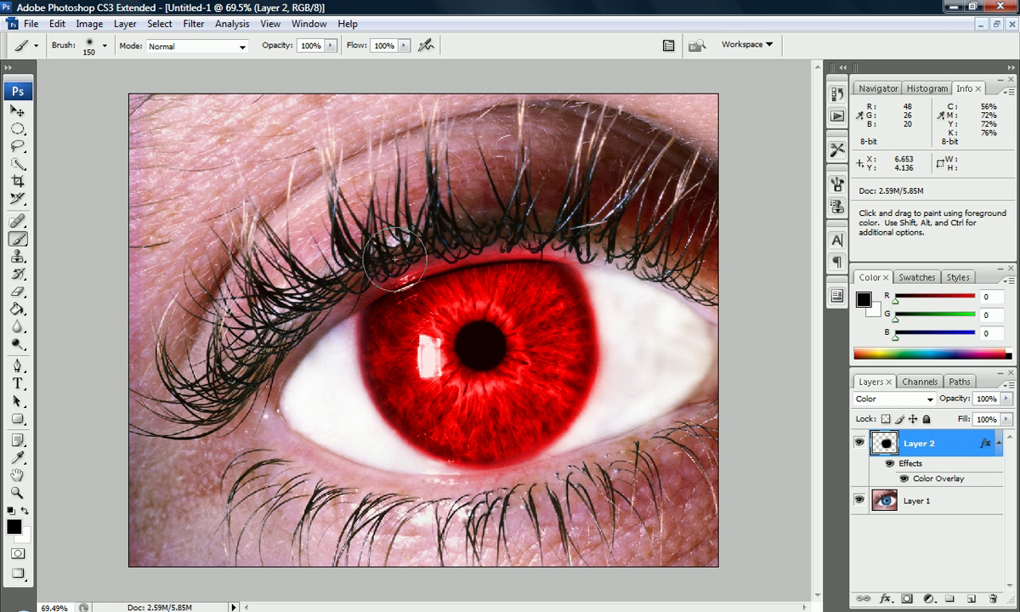
- Zoom in and erase Layer 2's red spill along the lash line above the iris
{"action": "scroll", "coordinate": [394, 258], "scroll_direction": "up", "scroll_amount": 2}
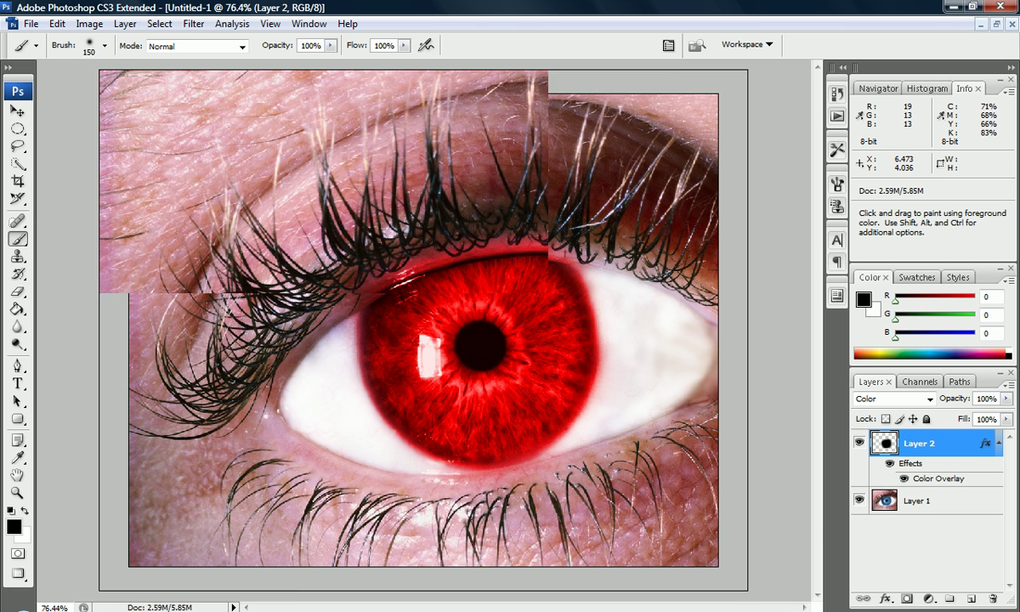
{"action": "scroll", "coordinate": [387, 255], "scroll_direction": "up", "scroll_amount": 1}
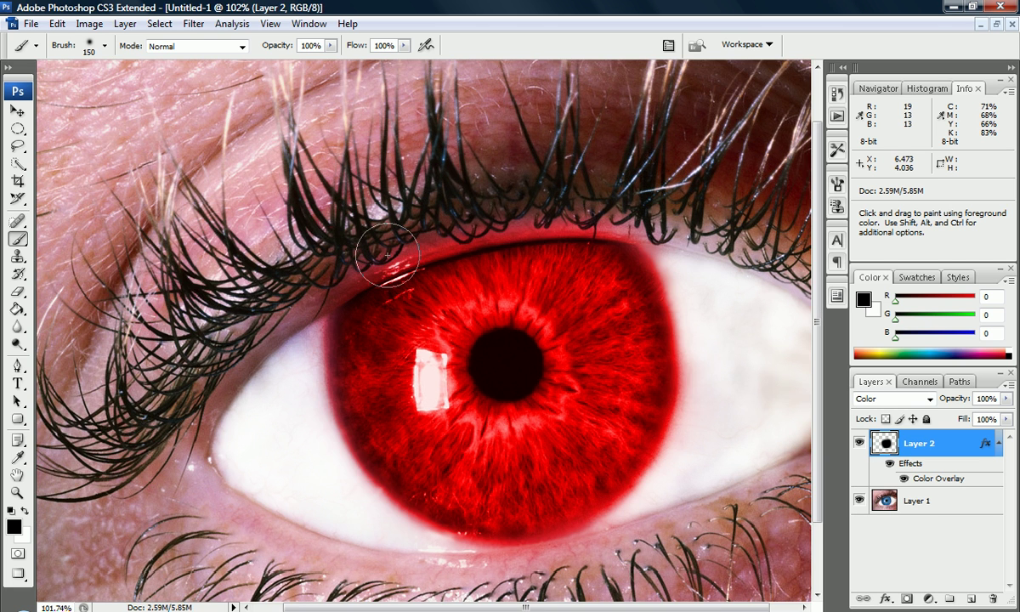
{"action": "left_click", "coordinate": [16, 292]}
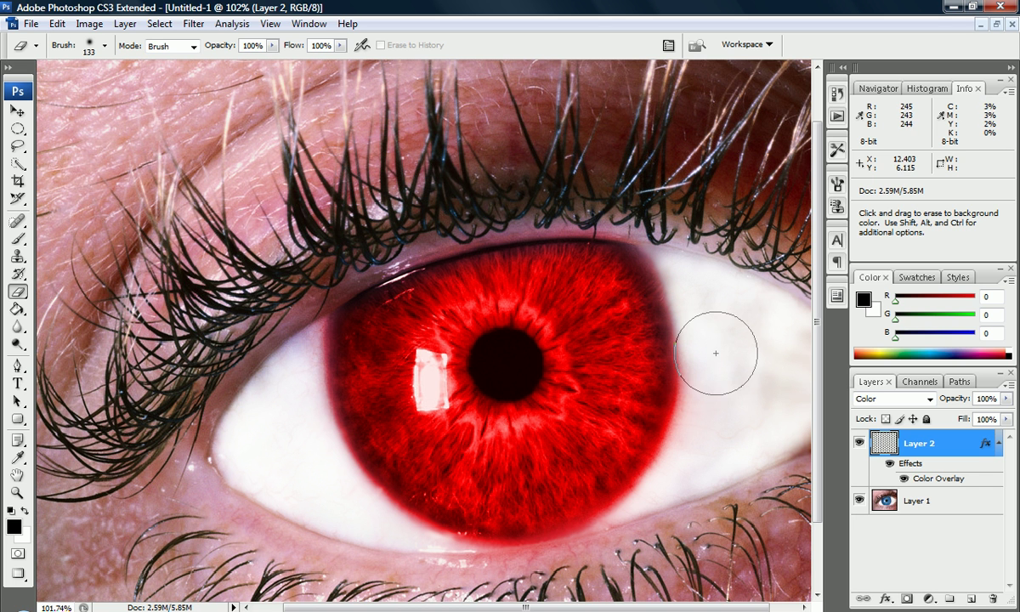
{"action": "mouse_move", "coordinate": [715, 353]}
{"action": "left_mouse_down"}
{"action": "mouse_move", "coordinate": [722, 461]}
{"action": "mouse_move", "coordinate": [690, 448]}
{"action": "mouse_move", "coordinate": [636, 461]}
{"action": "mouse_move", "coordinate": [650, 376]}
{"action": "mouse_move", "coordinate": [660, 454]}
{"action": "mouse_move", "coordinate": [673, 408]}
{"action": "mouse_move", "coordinate": [664, 464]}
{"action": "mouse_move", "coordinate": [681, 395]}
{"action": "mouse_move", "coordinate": [722, 367]}
{"action": "mouse_move", "coordinate": [733, 396]}
{"action": "mouse_move", "coordinate": [728, 387]}
{"action": "mouse_move", "coordinate": [710, 418]}
{"action": "mouse_move", "coordinate": [679, 521]}
{"action": "mouse_move", "coordinate": [703, 481]}
{"action": "mouse_move", "coordinate": [647, 573]}
{"action": "mouse_move", "coordinate": [665, 528]}
{"action": "mouse_move", "coordinate": [648, 549]}
{"action": "mouse_move", "coordinate": [539, 584]}
{"action": "mouse_move", "coordinate": [458, 586]}
{"action": "mouse_move", "coordinate": [371, 545]}
{"action": "mouse_move", "coordinate": [301, 466]}
{"action": "left_mouse_up"}
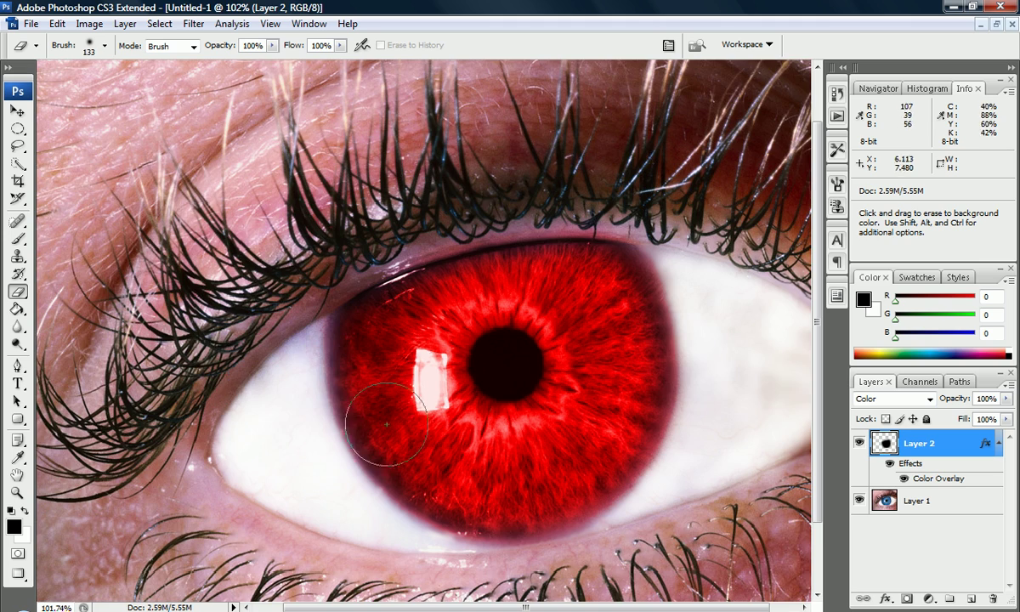
{"action": "scroll", "coordinate": [476, 348], "scroll_direction": "down", "scroll_amount": 5}
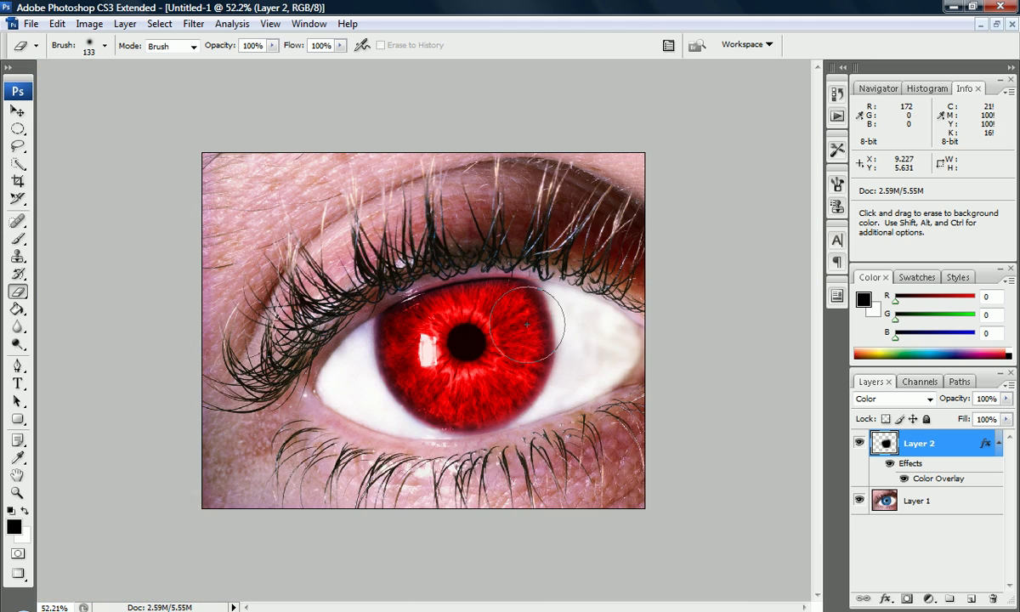
{"action": "scroll", "coordinate": [527, 325], "scroll_direction": "up", "scroll_amount": 3}
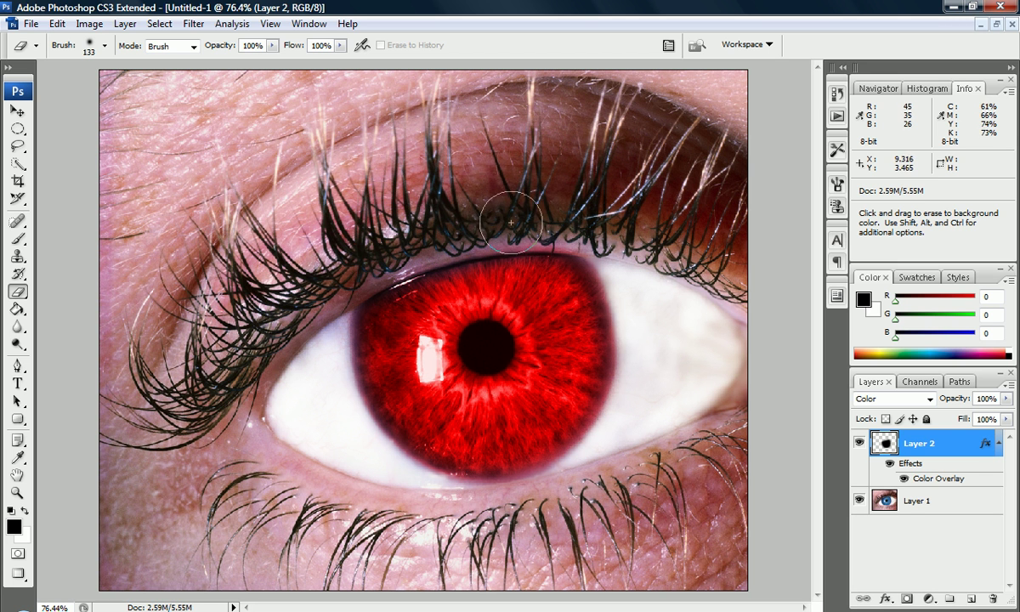
{"action": "key", "text": "ctrl"}
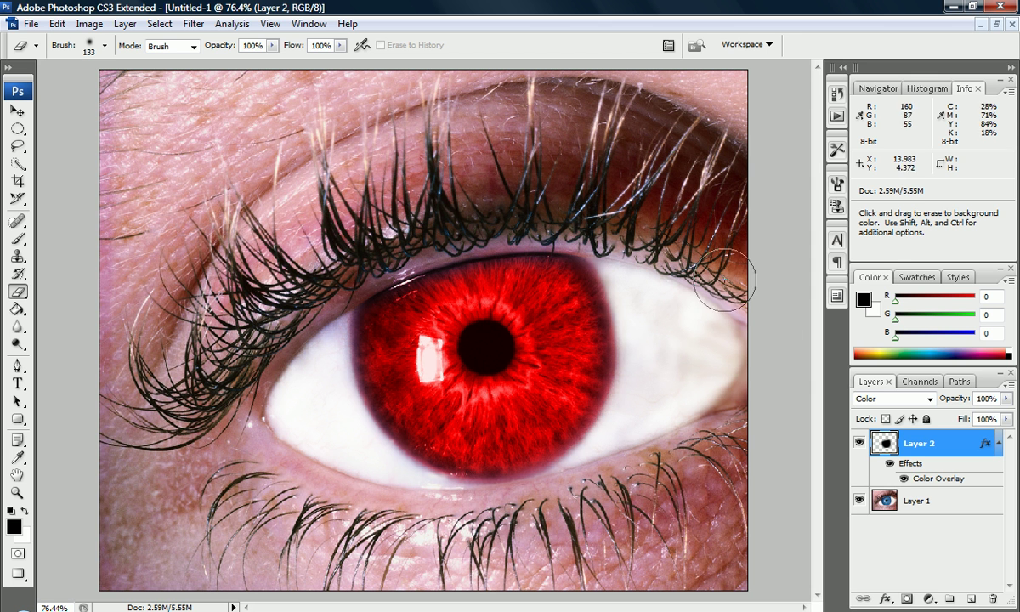
- Turn off Layer 2's Color Overlay and add a Gradient Overlay instead
{"action": "double_click", "coordinate": [935, 478]}
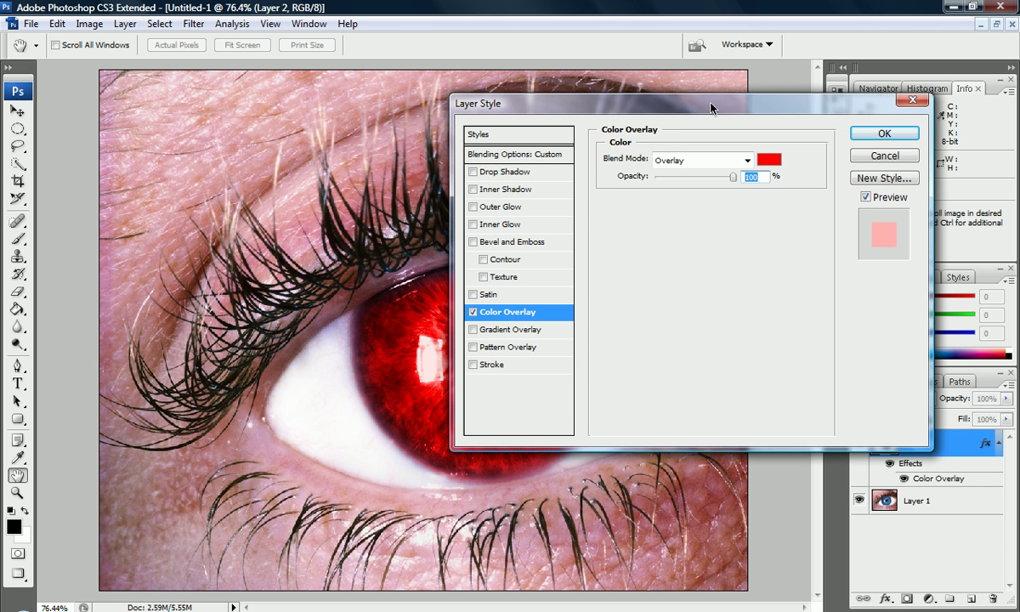
{"action": "left_click", "coordinate": [473, 313]}
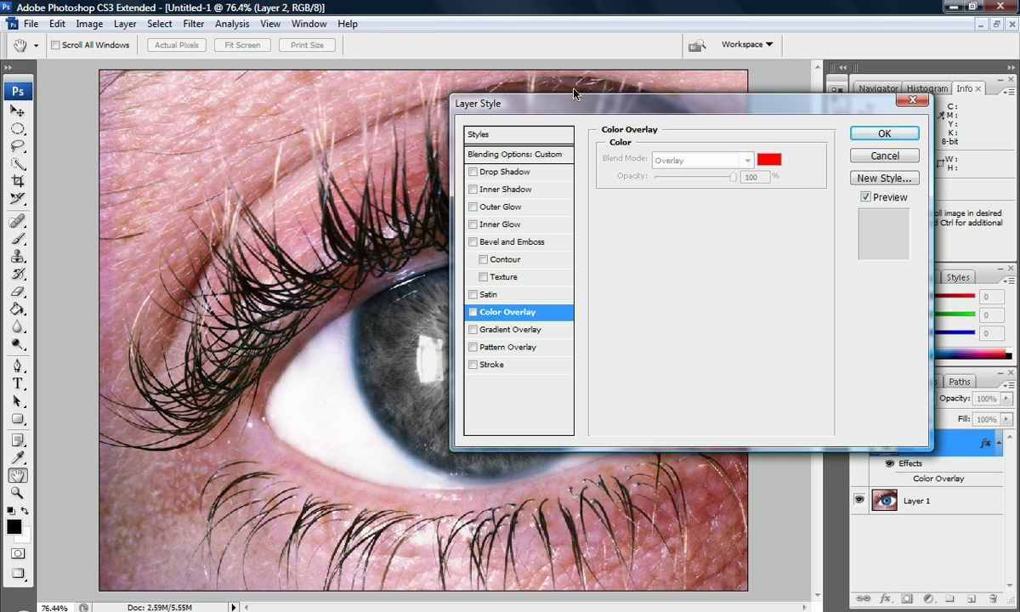
{"action": "left_click_drag", "start_coordinate": [575, 103], "coordinate": [663, 61]}
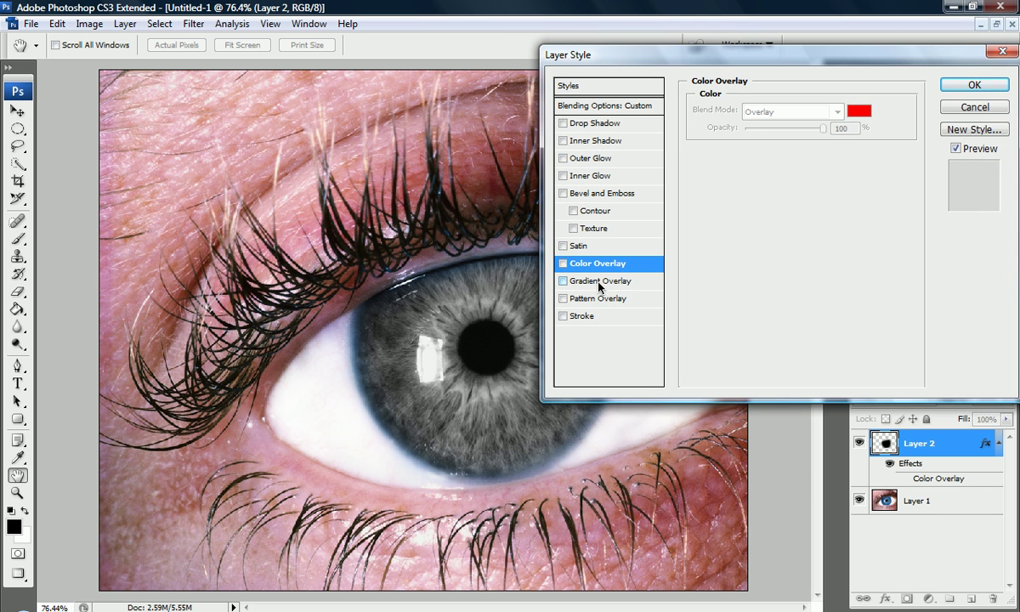
{"action": "left_click", "coordinate": [598, 281]}
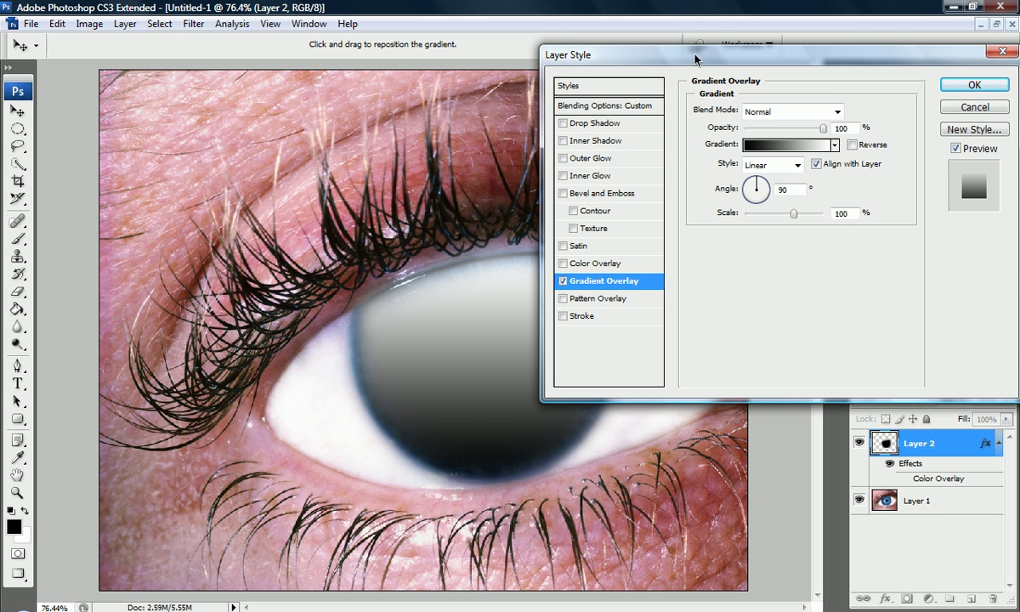
{"action": "left_click_drag", "start_coordinate": [695, 59], "coordinate": [792, 74]}
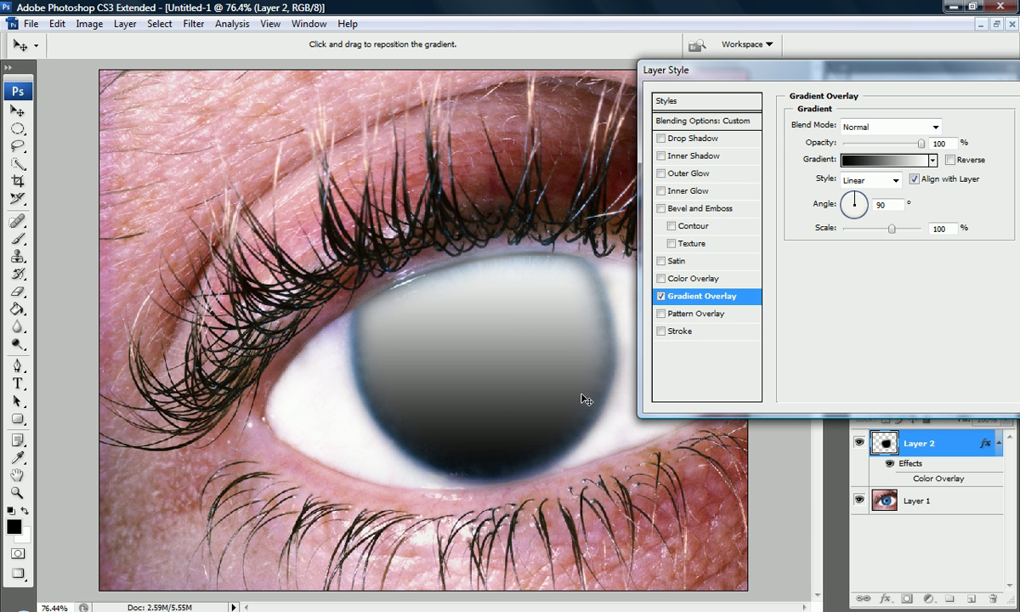
- Make the Gradient Overlay Radial style with Overlay blending
{"action": "left_click", "coordinate": [869, 158]}
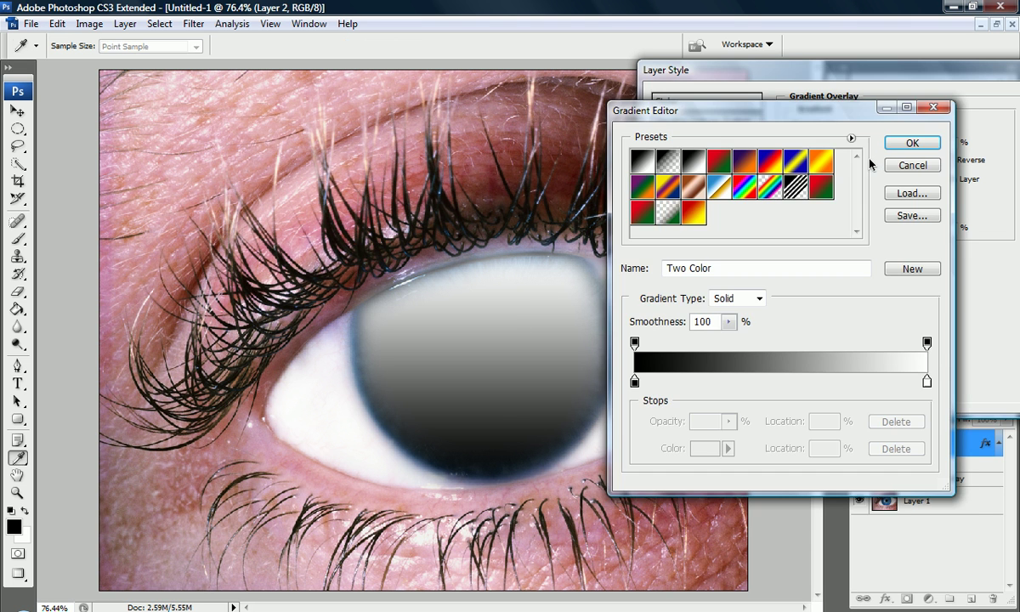
{"action": "left_click", "coordinate": [910, 165]}
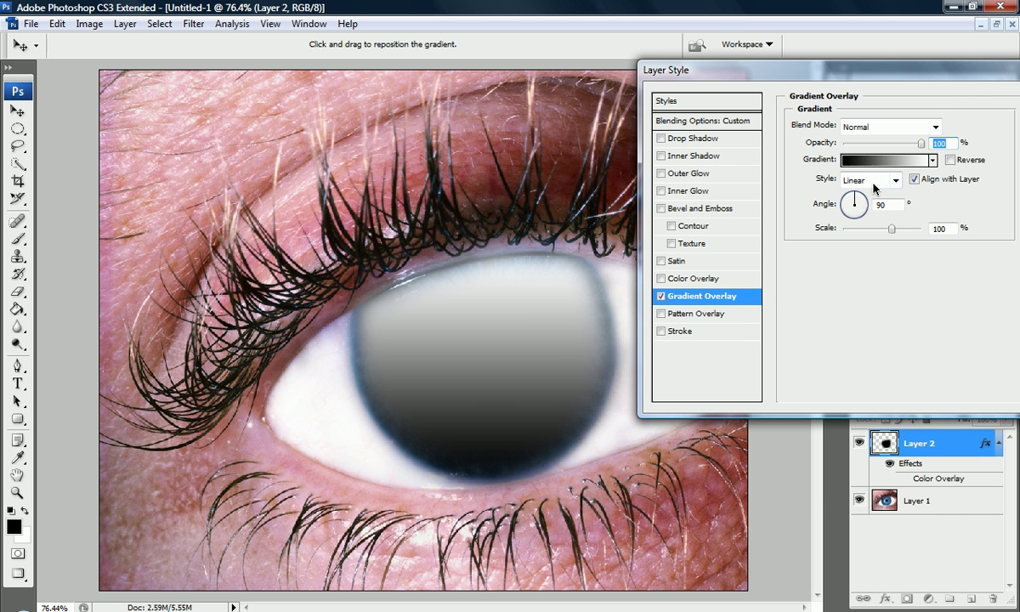
{"action": "left_click", "coordinate": [866, 180]}
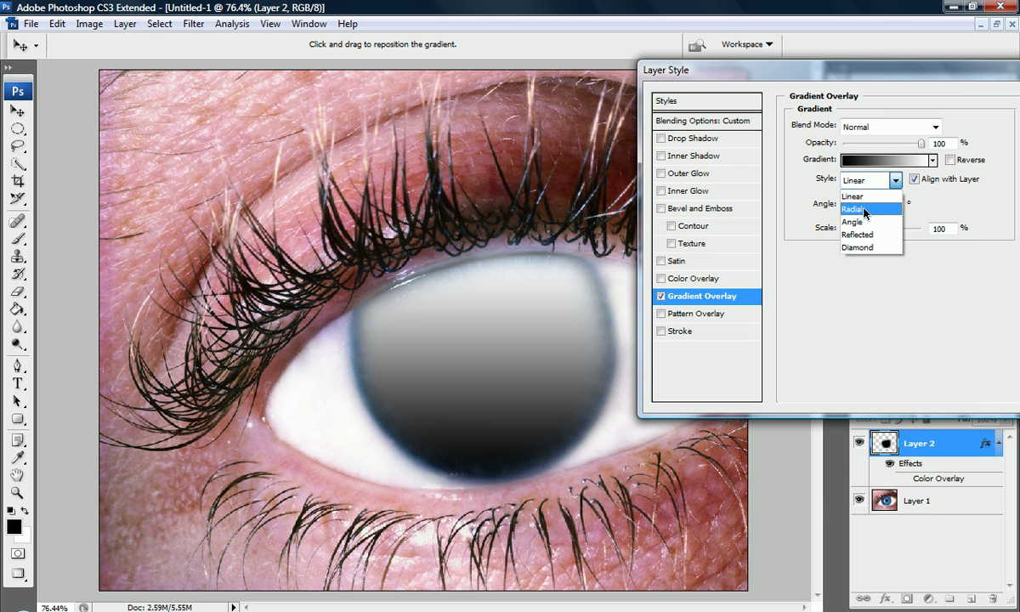
{"action": "left_click", "coordinate": [865, 211]}
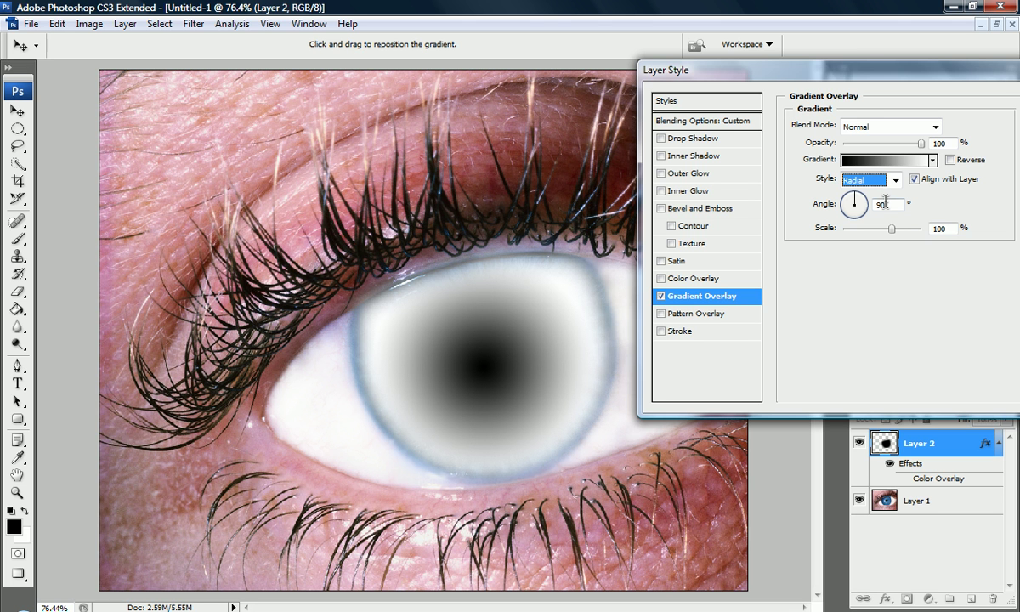
{"action": "left_click", "coordinate": [867, 129]}
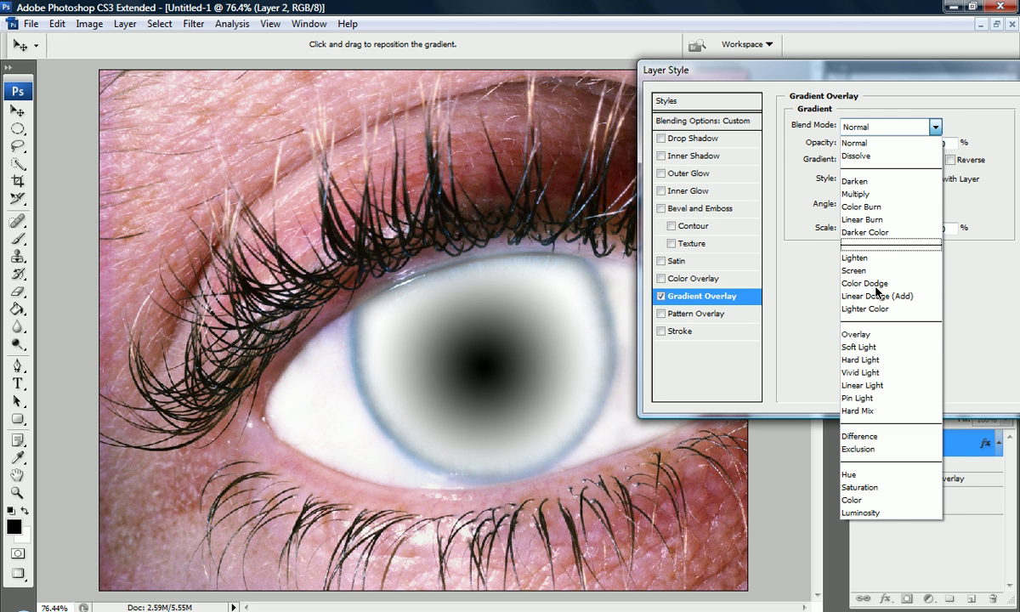
{"action": "left_click", "coordinate": [875, 334]}
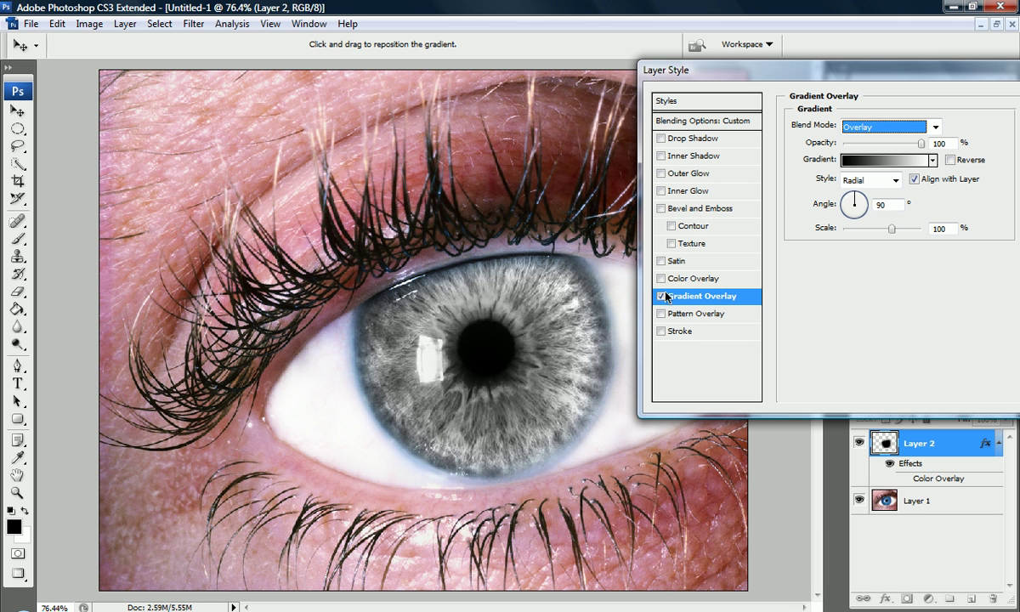
{"action": "left_click", "coordinate": [882, 164]}
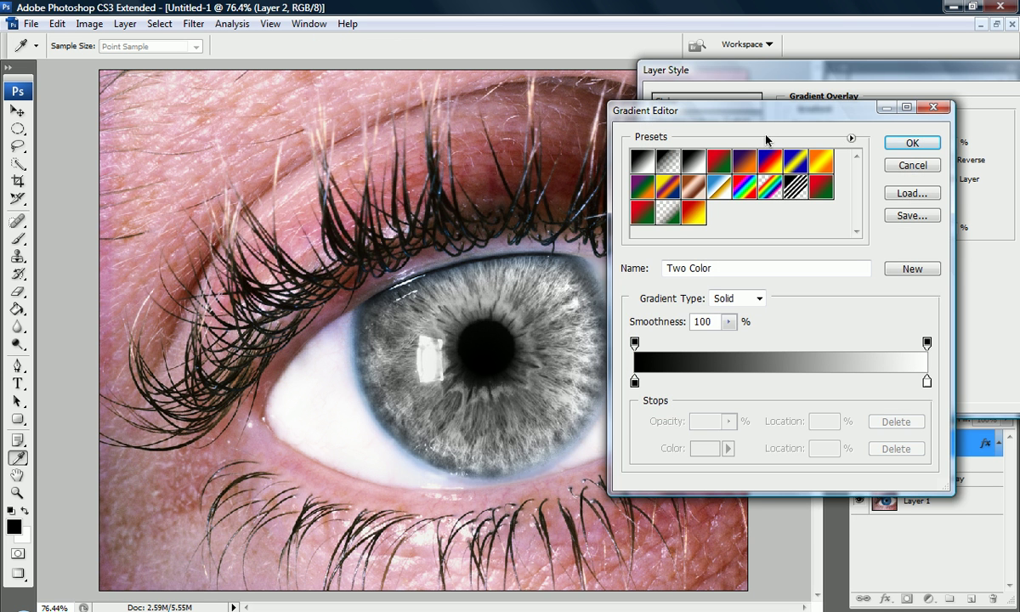
- Load the Red, Green gradient preset and set its left stop to red dd0000
{"action": "left_click_drag", "start_coordinate": [782, 110], "coordinate": [801, 132]}
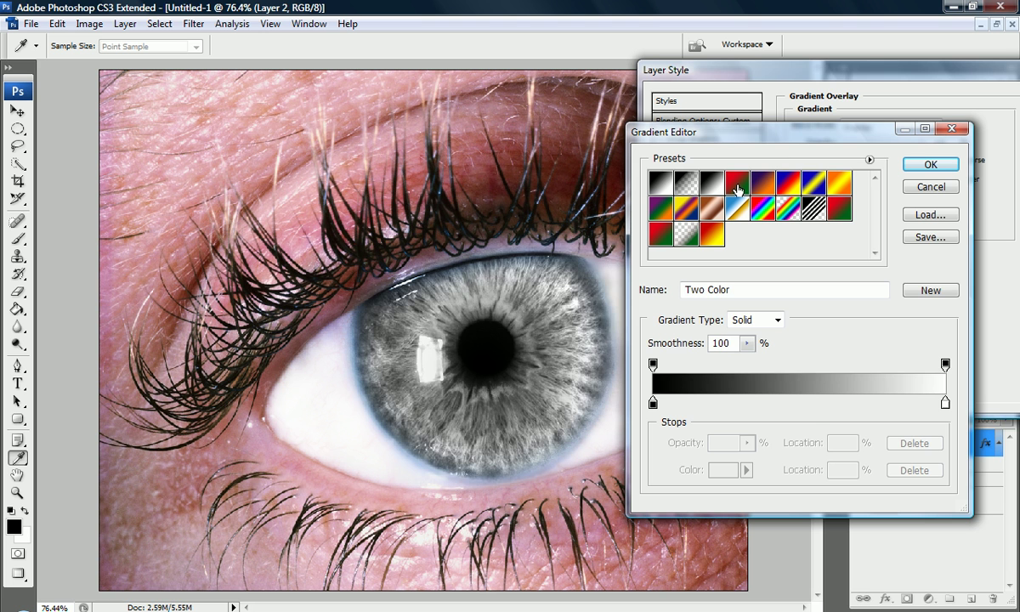
{"action": "left_click", "coordinate": [735, 183]}
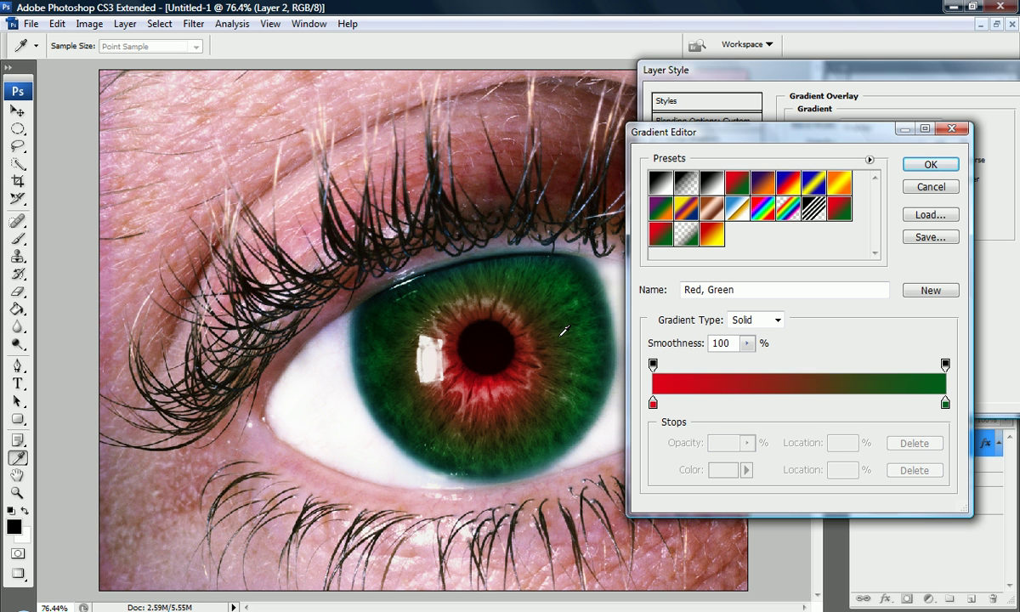
{"action": "left_click", "coordinate": [652, 402]}
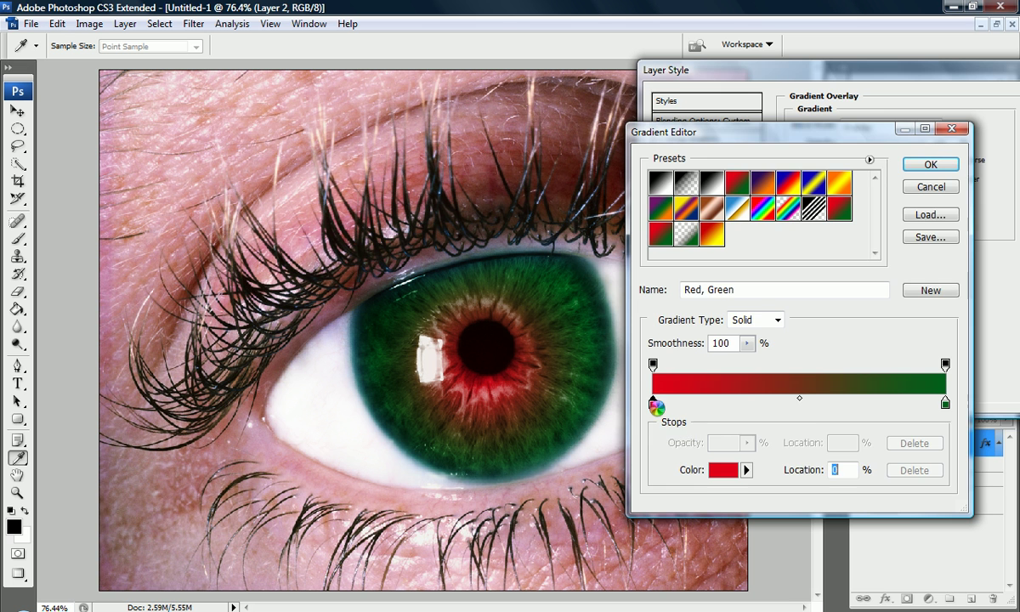
{"action": "double_click", "coordinate": [653, 402]}
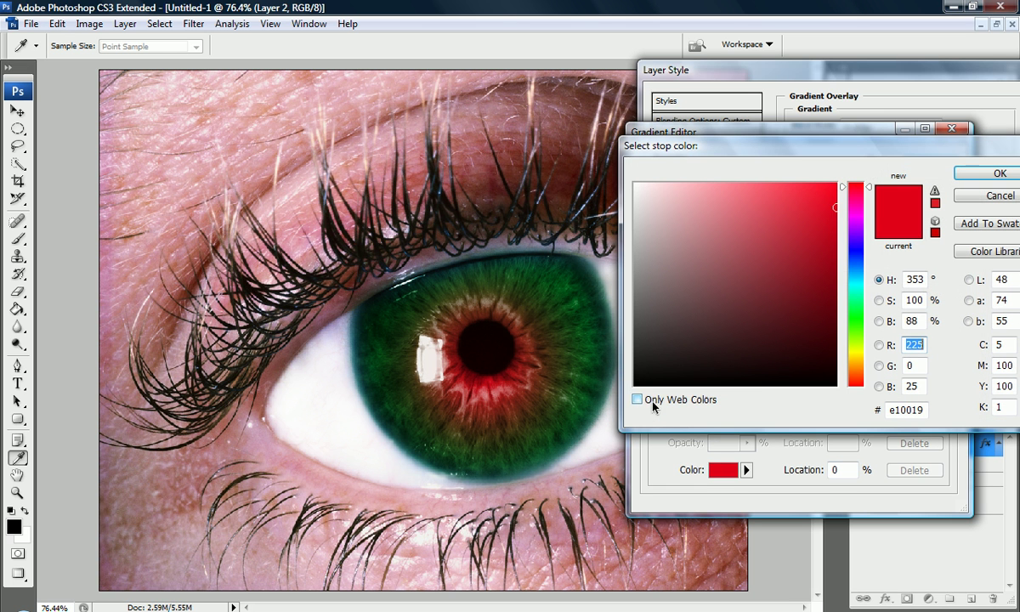
{"action": "mouse_move", "coordinate": [829, 191]}
{"action": "left_mouse_down"}
{"action": "mouse_move", "coordinate": [846, 175]}
{"action": "mouse_move", "coordinate": [868, 176]}
{"action": "left_mouse_up"}
{"action": "left_click", "coordinate": [835, 209]}
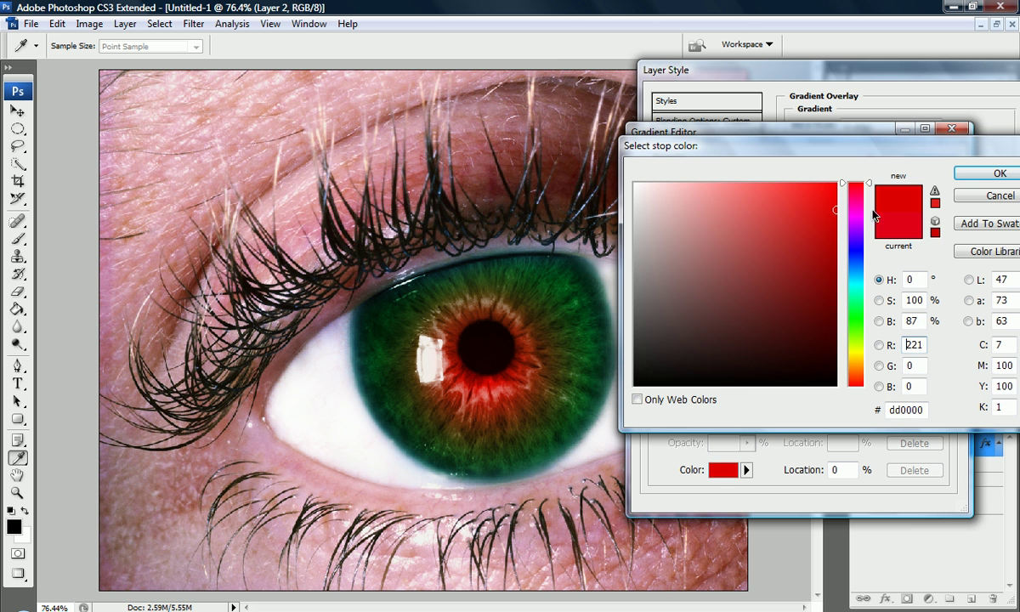
{"action": "left_click", "coordinate": [977, 173]}
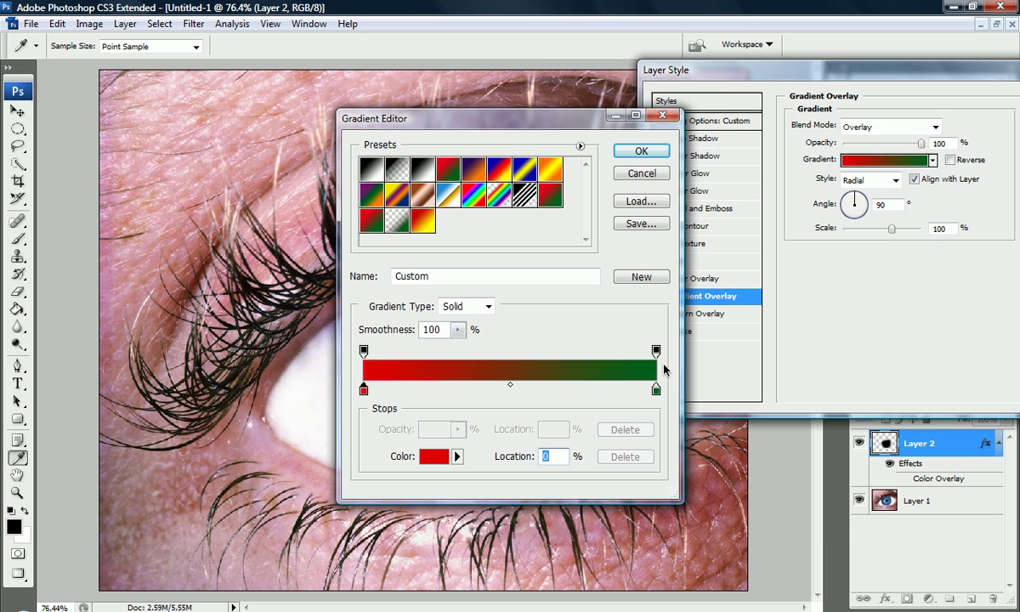
- Change the right stop to yellow fff000, move the red stop to 32%, and accept
{"action": "left_click_drag", "start_coordinate": [514, 119], "coordinate": [820, 104]}
{"action": "left_click", "coordinate": [953, 368]}
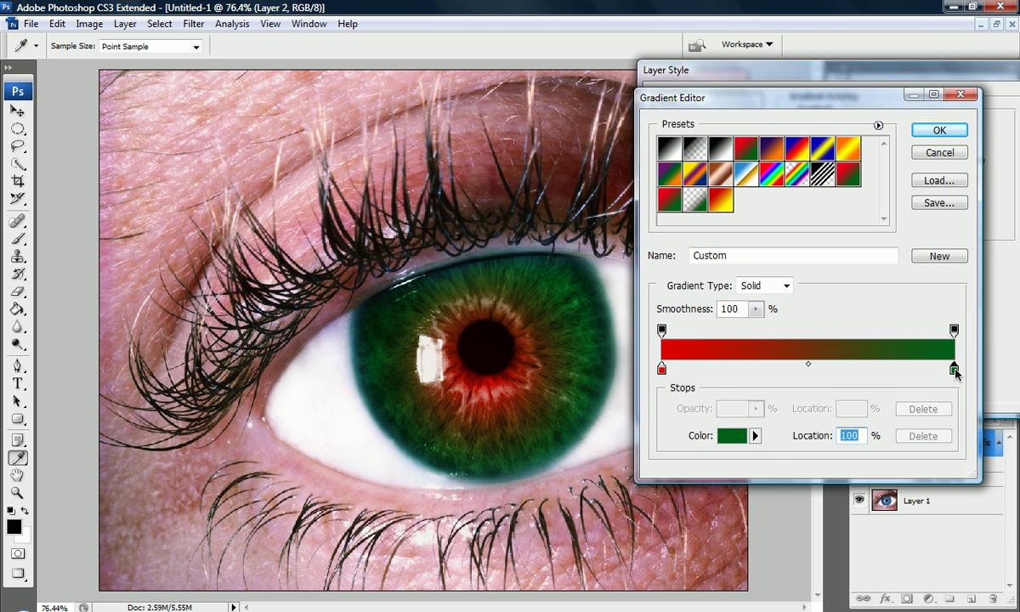
{"action": "double_click", "coordinate": [953, 369]}
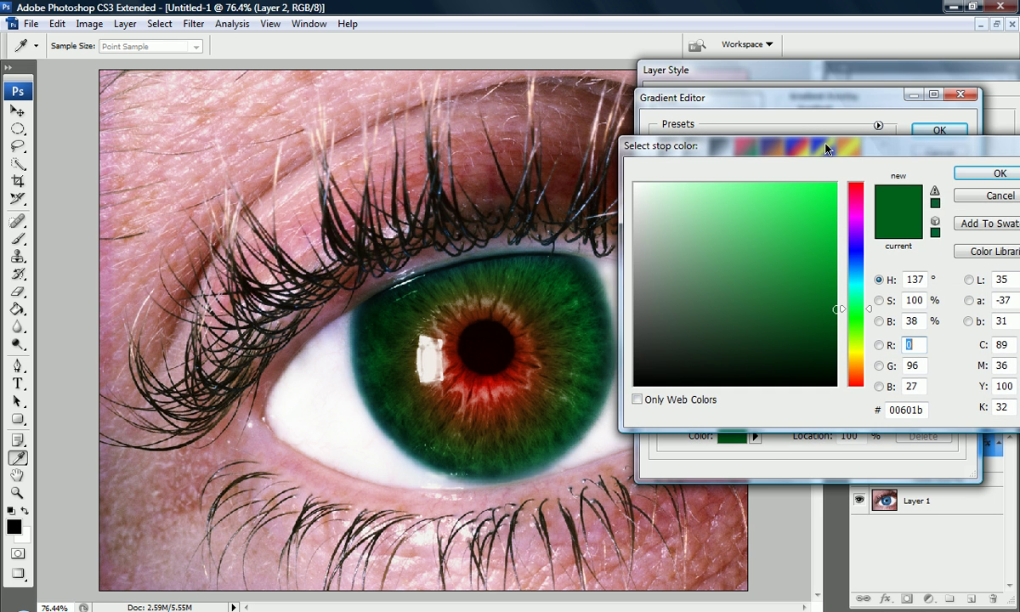
{"action": "left_click_drag", "start_coordinate": [825, 147], "coordinate": [805, 190]}
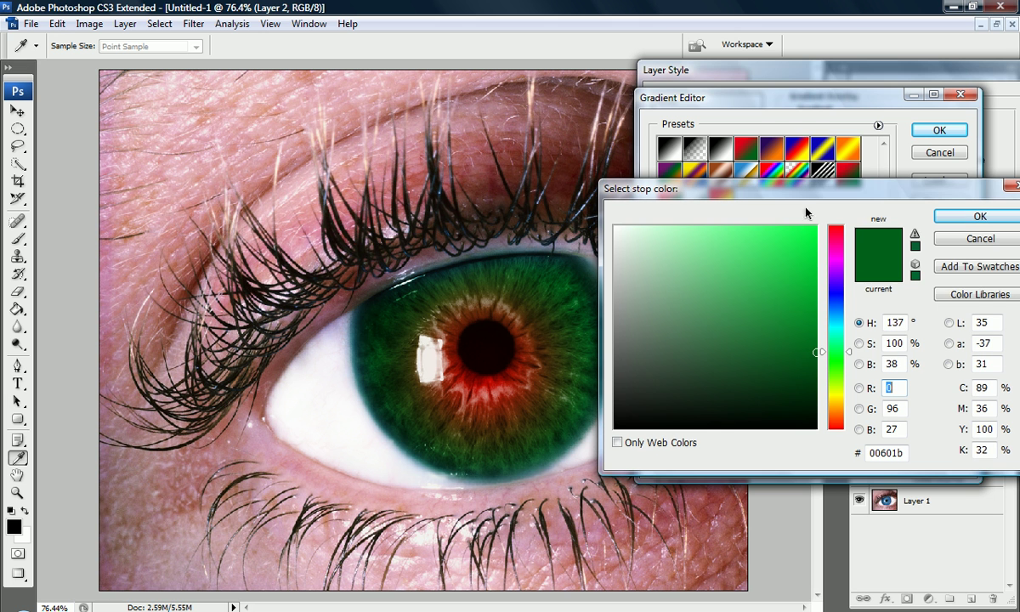
{"action": "left_click", "coordinate": [837, 398]}
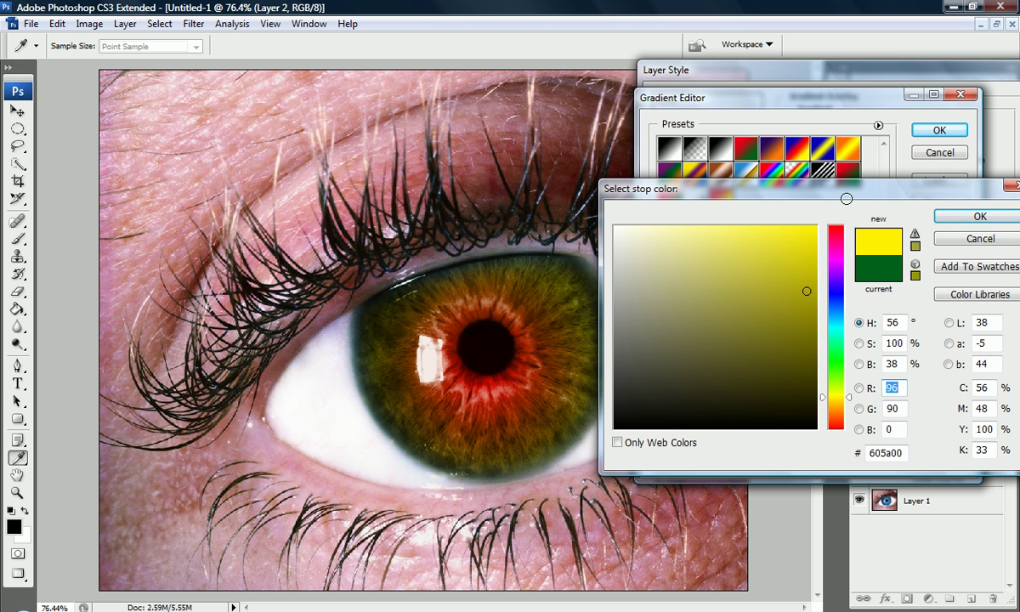
{"action": "left_click_drag", "start_coordinate": [846, 198], "coordinate": [805, 158]}
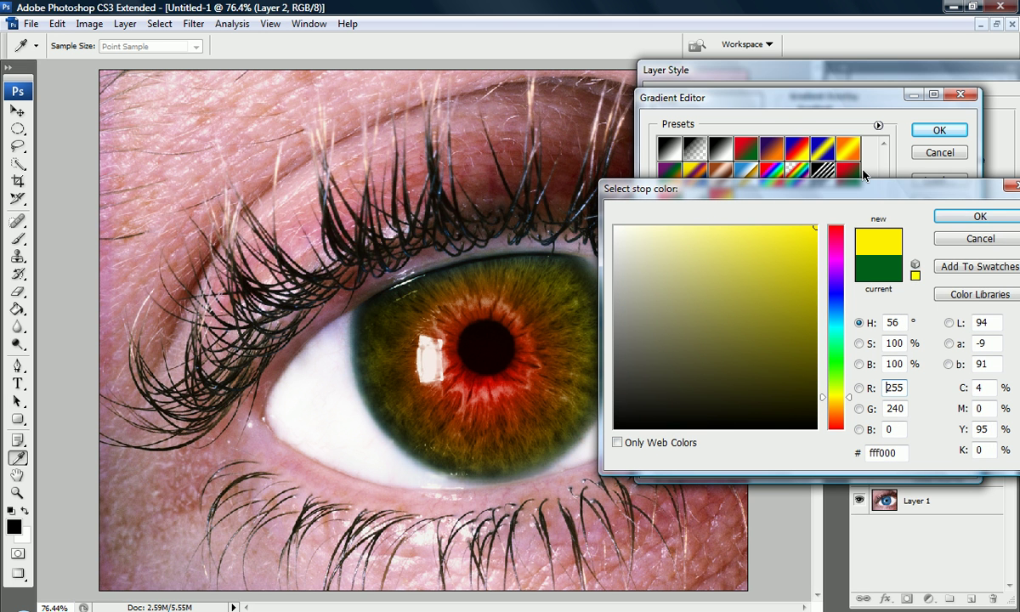
{"action": "left_click", "coordinate": [939, 219]}
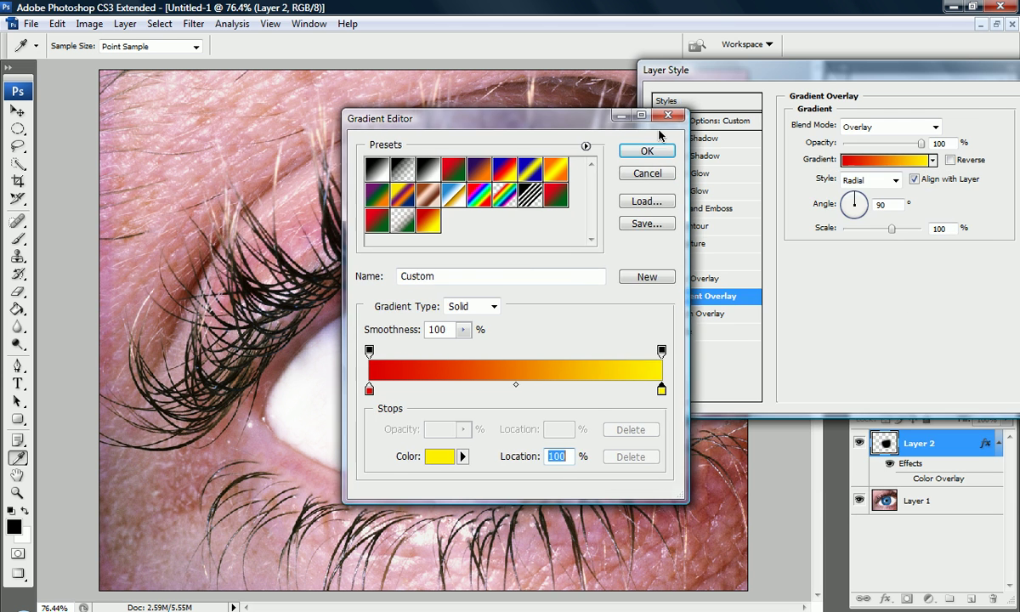
{"action": "left_click_drag", "start_coordinate": [403, 118], "coordinate": [702, 115]}
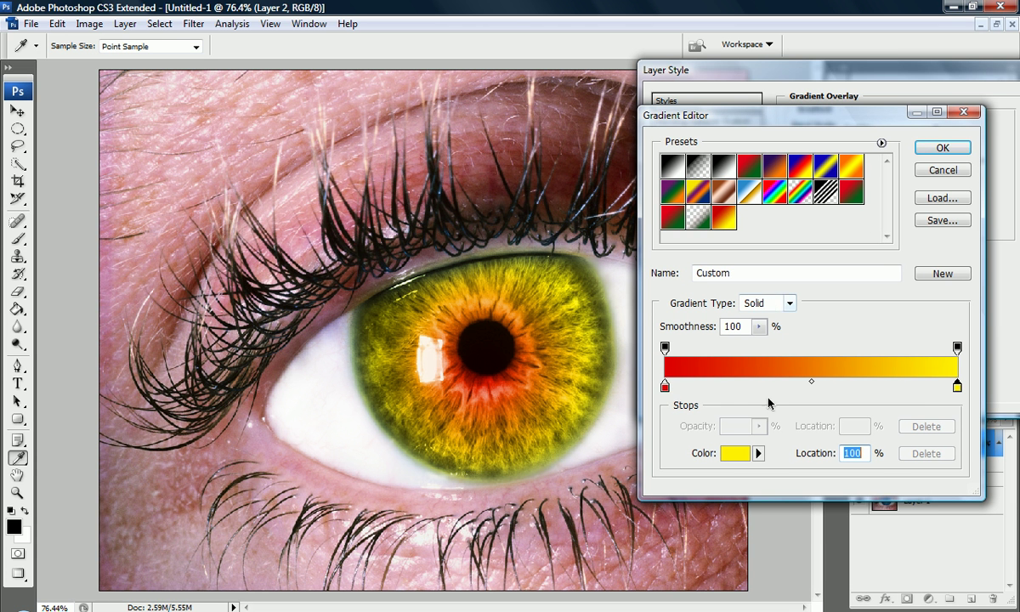
{"action": "left_click_drag", "start_coordinate": [665, 384], "coordinate": [761, 389]}
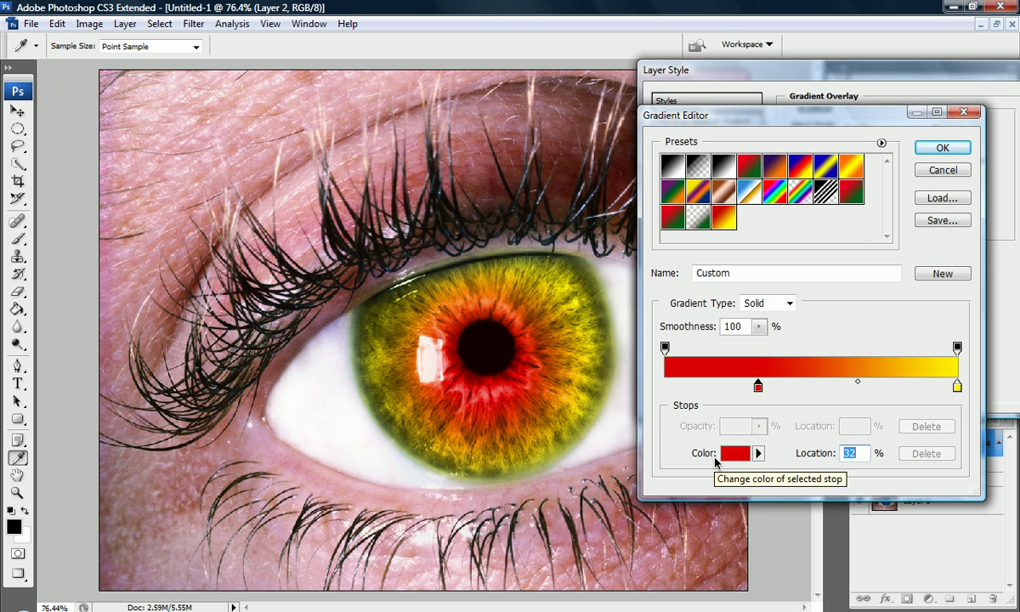
{"action": "left_click", "coordinate": [941, 151]}
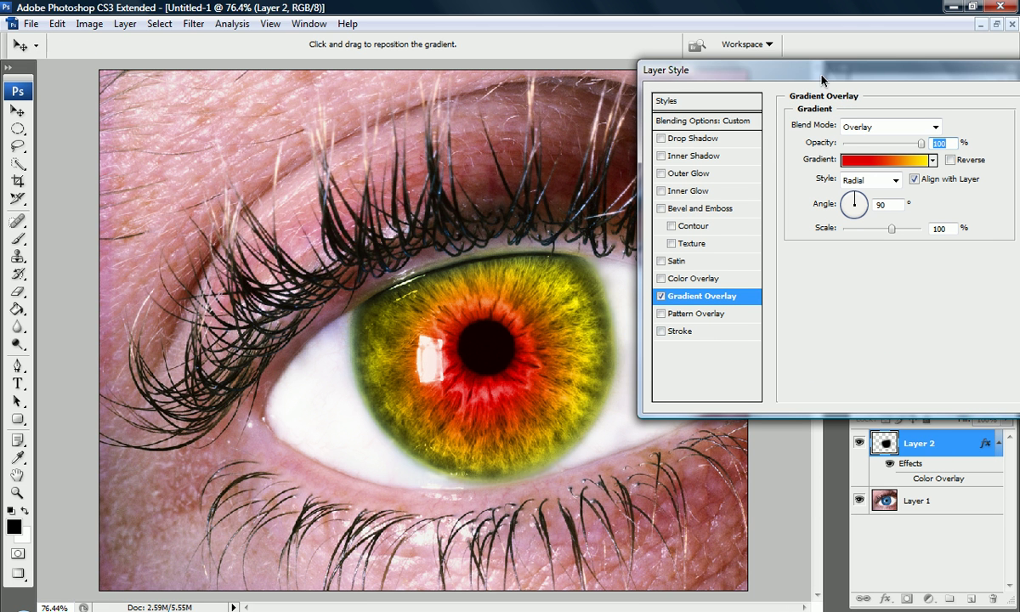
- Center the radial gradient over the iris, scale it to 110%, and apply the layer style
{"action": "left_click_drag", "start_coordinate": [774, 76], "coordinate": [767, 81]}
{"action": "left_click_drag", "start_coordinate": [514, 379], "coordinate": [492, 356]}
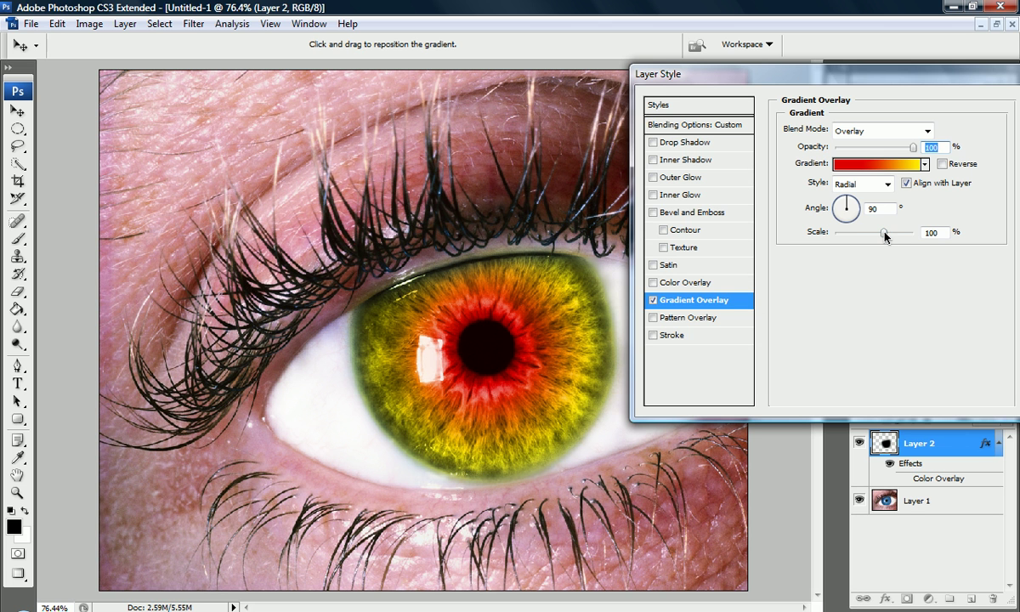
{"action": "left_click_drag", "start_coordinate": [884, 232], "coordinate": [886, 232]}
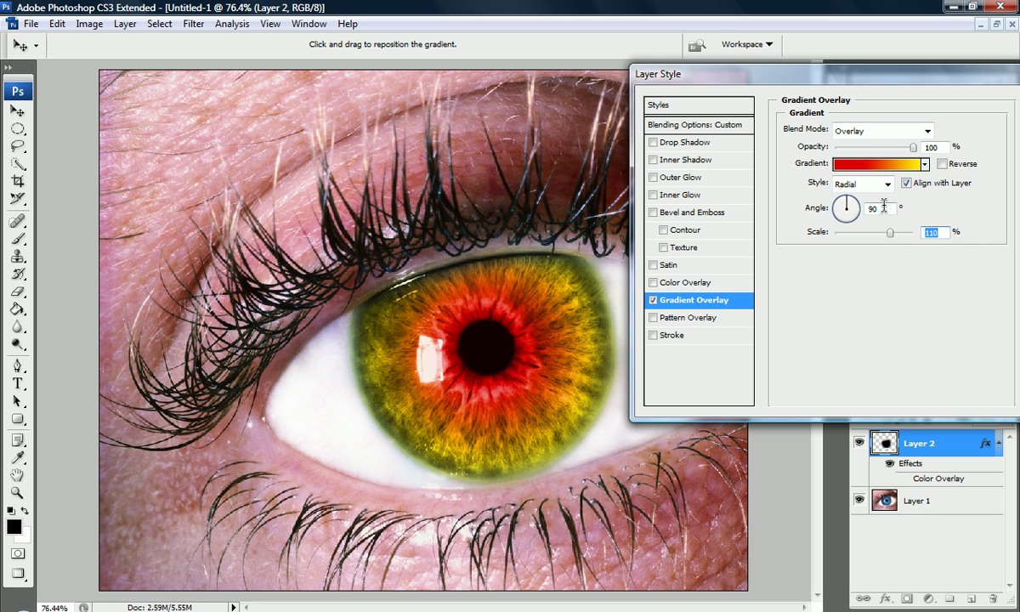
{"action": "left_click_drag", "start_coordinate": [808, 75], "coordinate": [707, 73]}
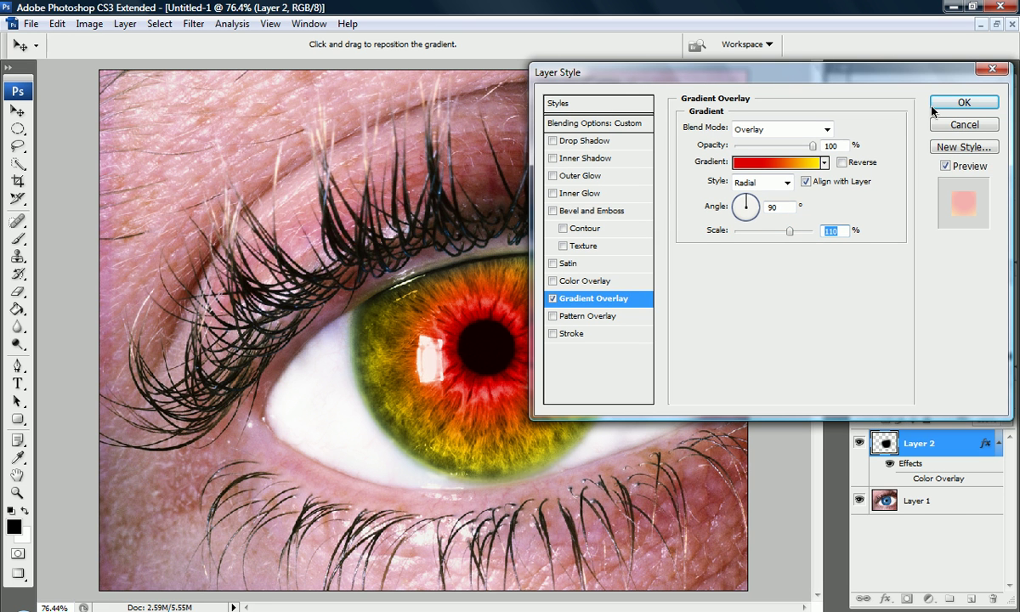
{"action": "left_click", "coordinate": [966, 101]}
{"action": "key", "text": "e"}
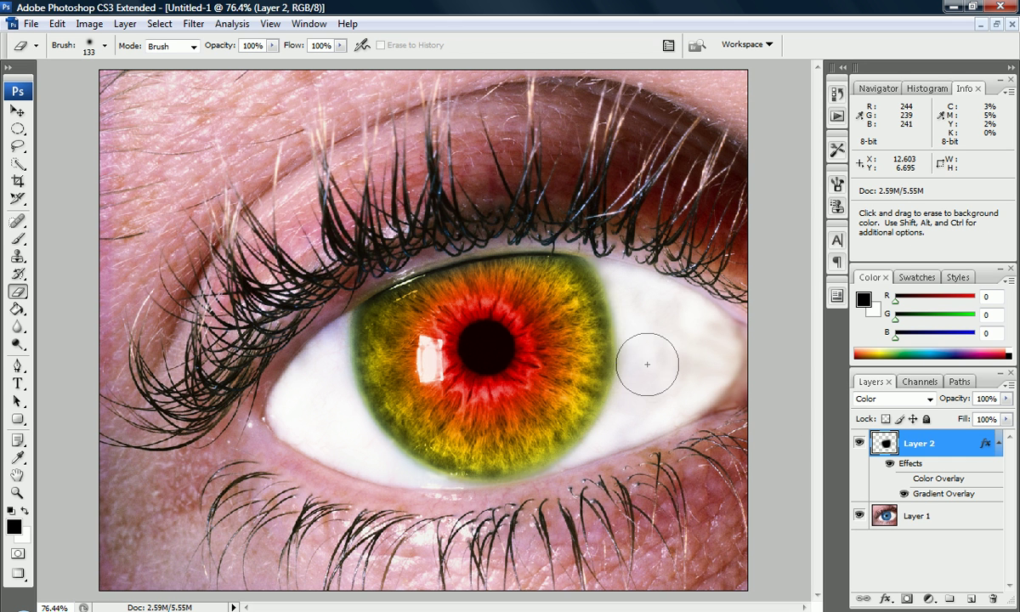
{"action": "scroll", "coordinate": [644, 352], "scroll_direction": "down", "scroll_amount": 1}
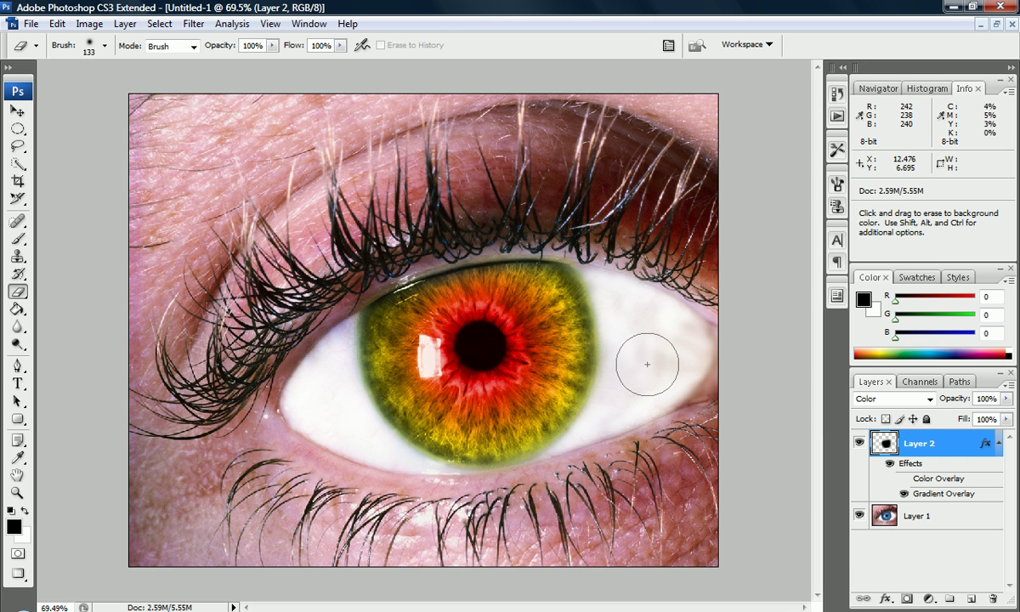
{"action": "scroll", "coordinate": [646, 364], "scroll_direction": "up", "scroll_amount": 1}
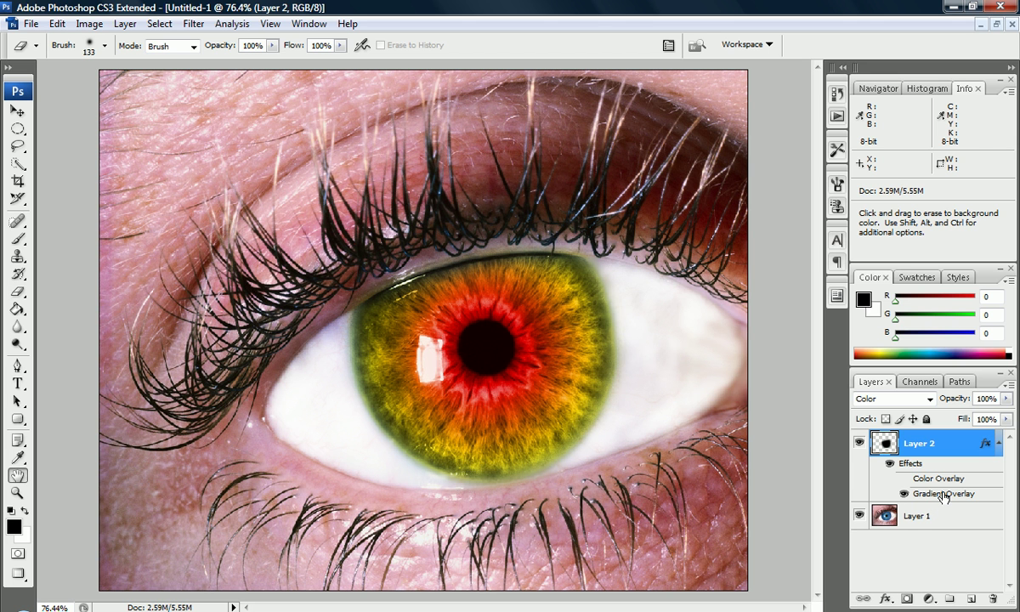
- Reopen the Gradient Overlay's gradient colours and load the Red, Green preset
{"action": "double_click", "coordinate": [943, 493]}
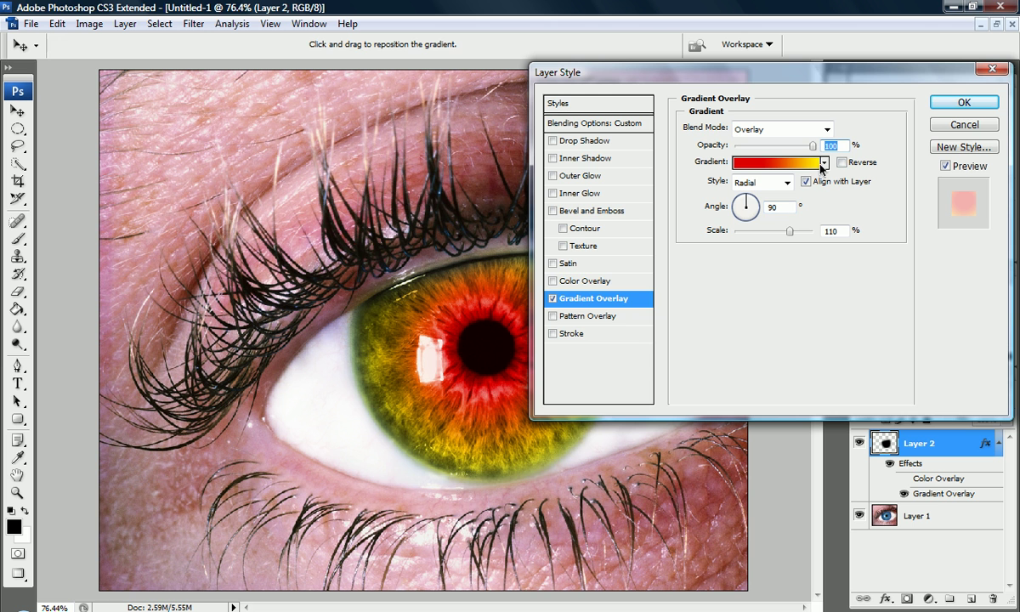
{"action": "left_click", "coordinate": [752, 160]}
{"action": "left_click_drag", "start_coordinate": [499, 122], "coordinate": [521, 109]}
{"action": "left_click_drag", "start_coordinate": [635, 116], "coordinate": [904, 89]}
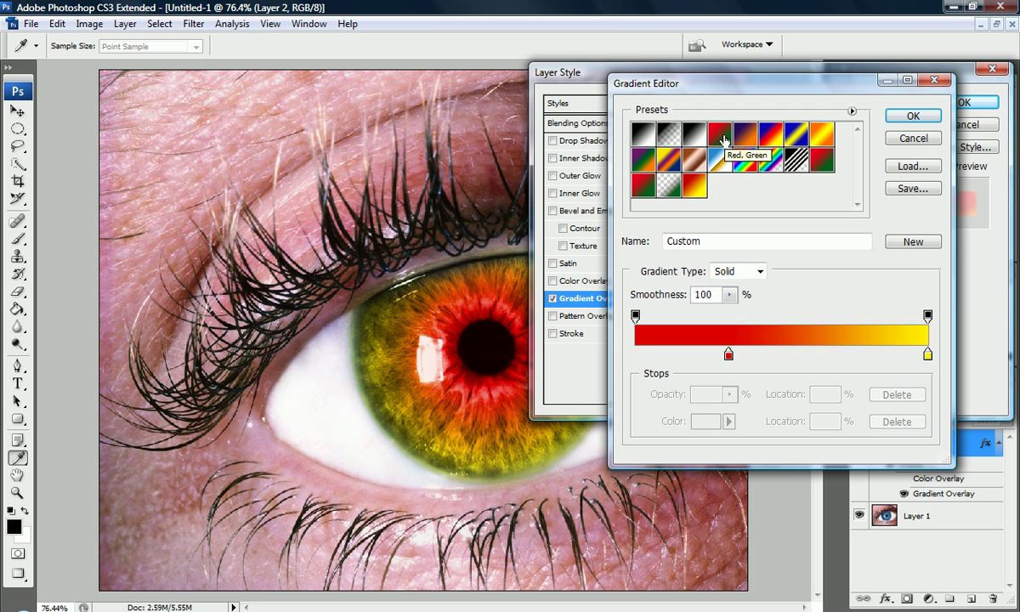
{"action": "left_click", "coordinate": [721, 138]}
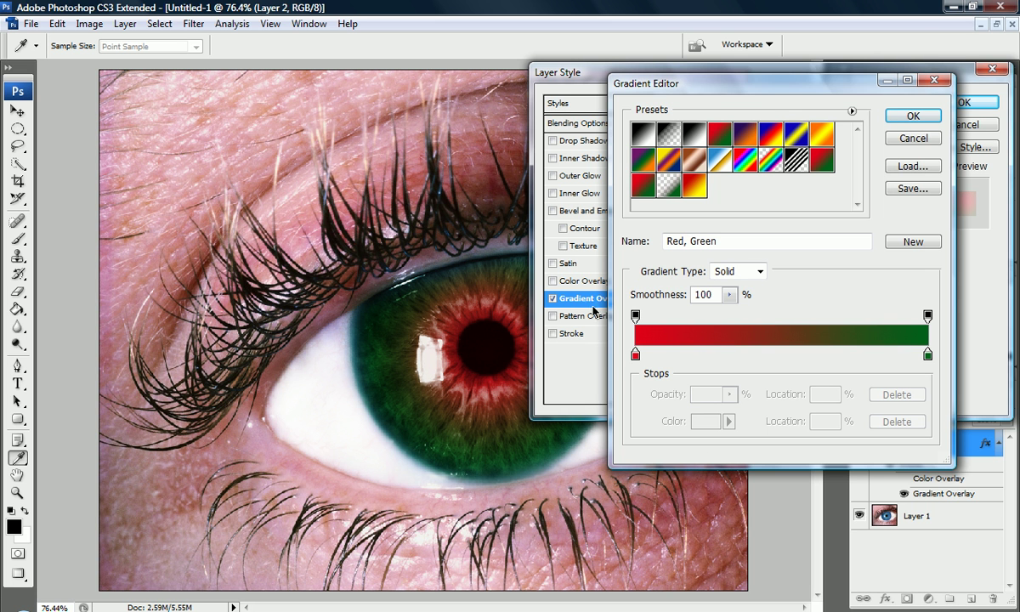
- Recolour the left (inner) gradient stop from red to deep blue
{"action": "left_click", "coordinate": [636, 355]}
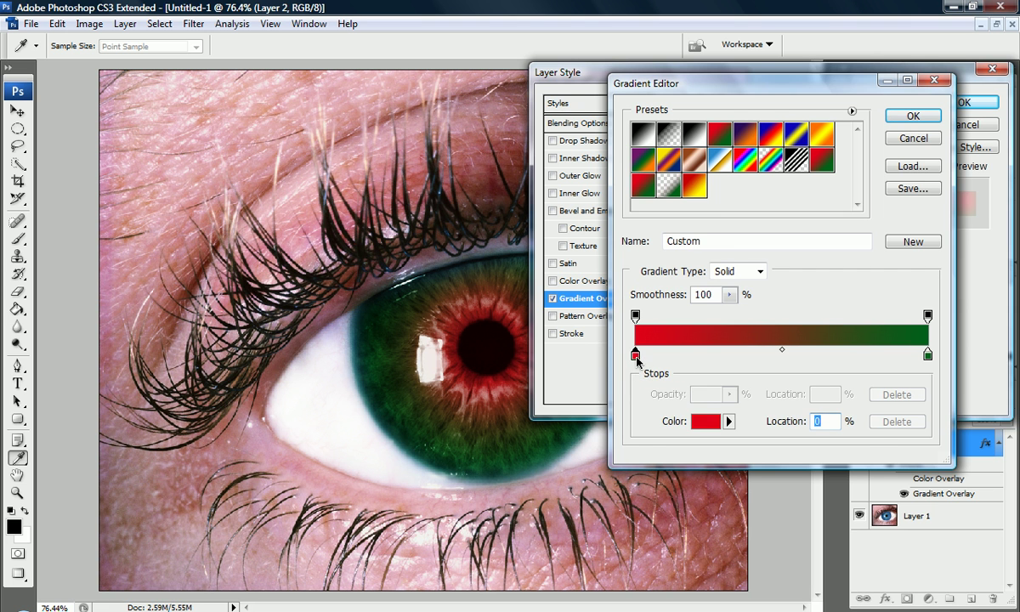
{"action": "double_click", "coordinate": [636, 355]}
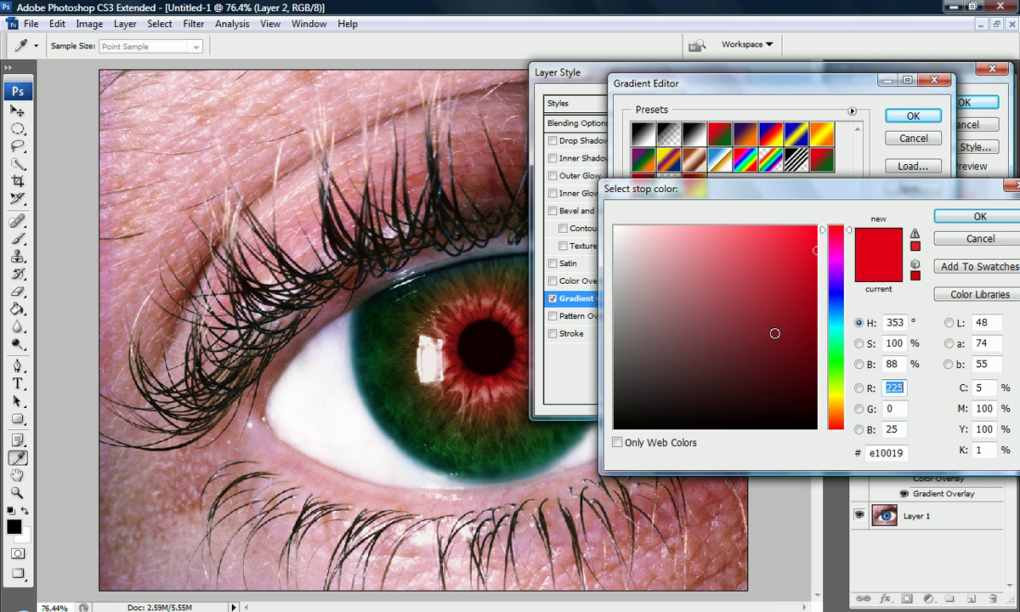
{"action": "left_click", "coordinate": [835, 364]}
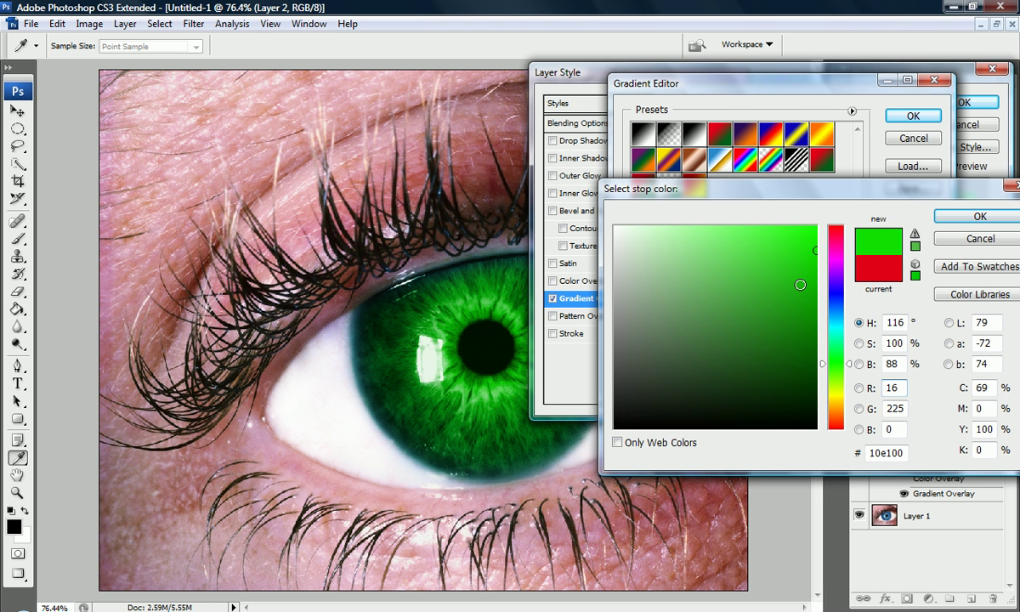
{"action": "left_click", "coordinate": [841, 324]}
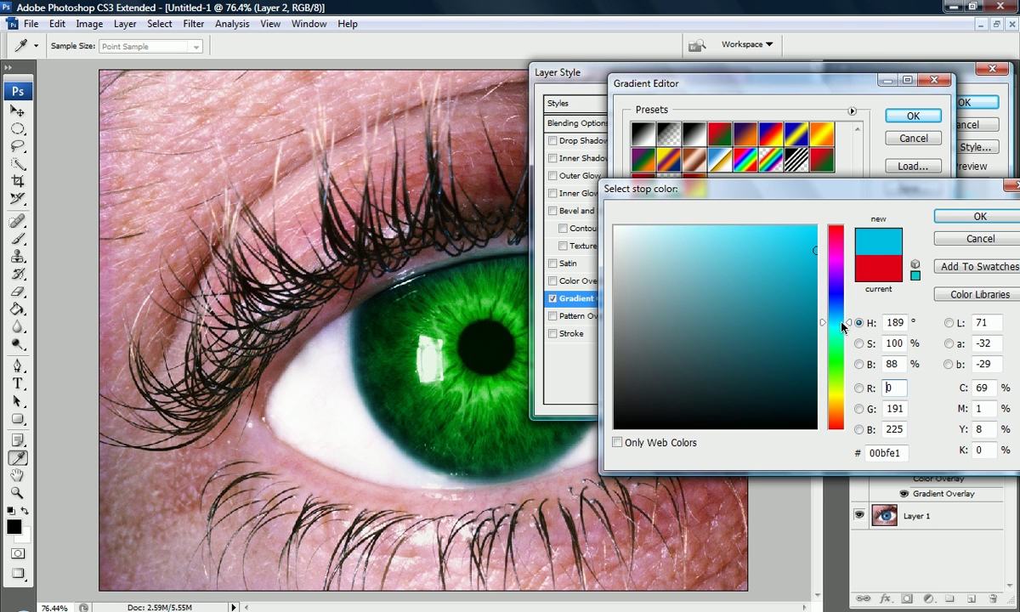
{"action": "left_click_drag", "start_coordinate": [843, 322], "coordinate": [844, 308]}
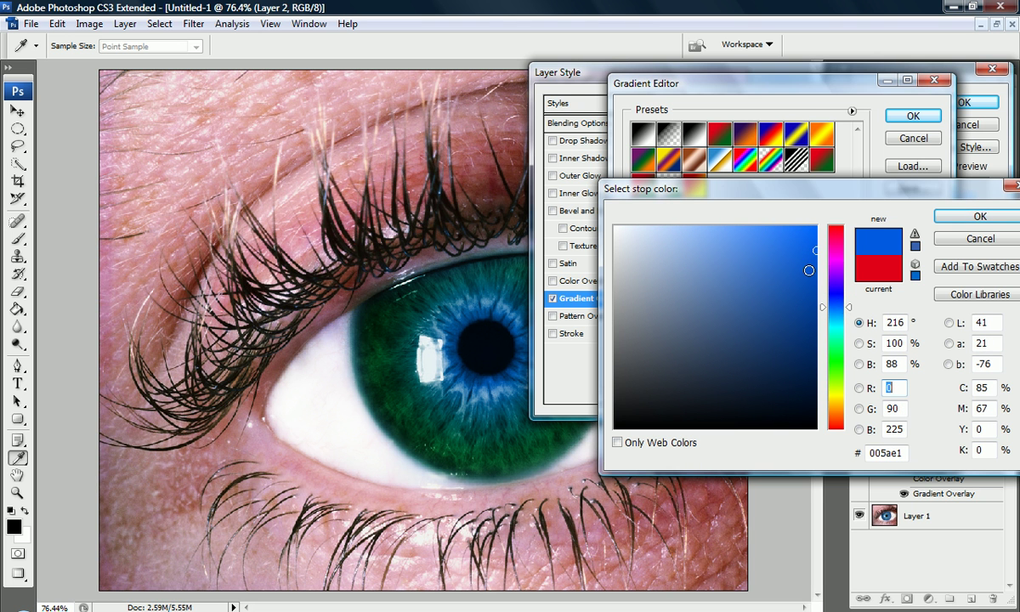
{"action": "left_click_drag", "start_coordinate": [808, 267], "coordinate": [849, 298]}
{"action": "left_click", "coordinate": [962, 218]}
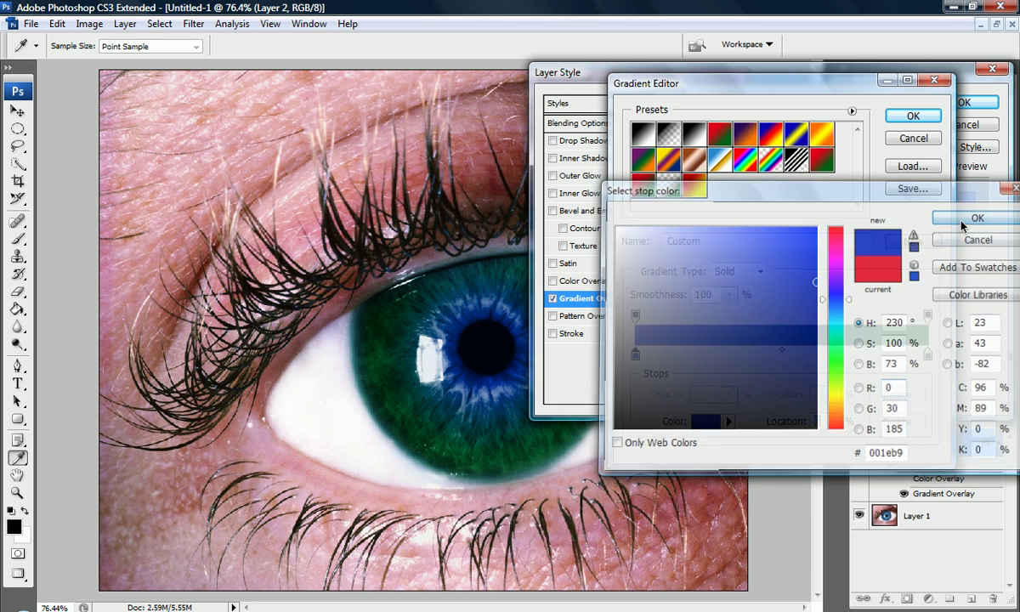
- Recolour the right (outer) stop from green to the same deep blue, 0000c0
{"action": "double_click", "coordinate": [927, 354]}
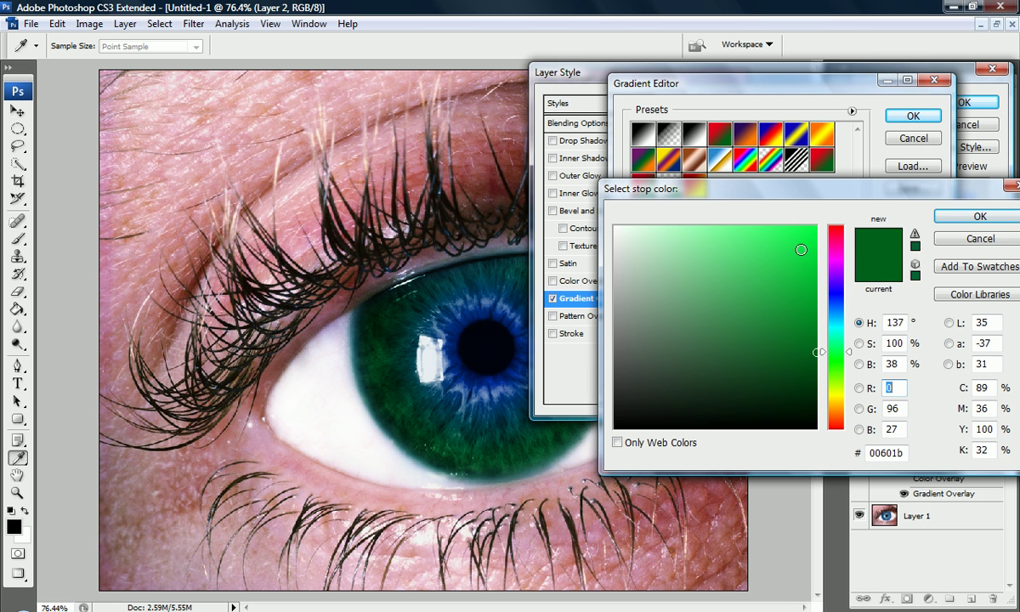
{"action": "left_click", "coordinate": [815, 244]}
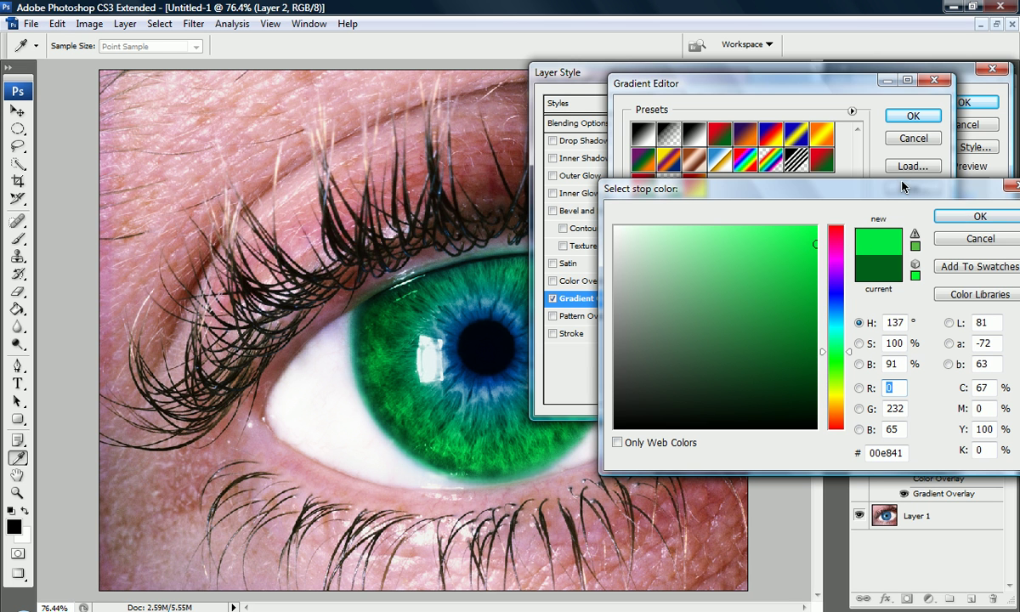
{"action": "left_click_drag", "start_coordinate": [882, 192], "coordinate": [853, 185]}
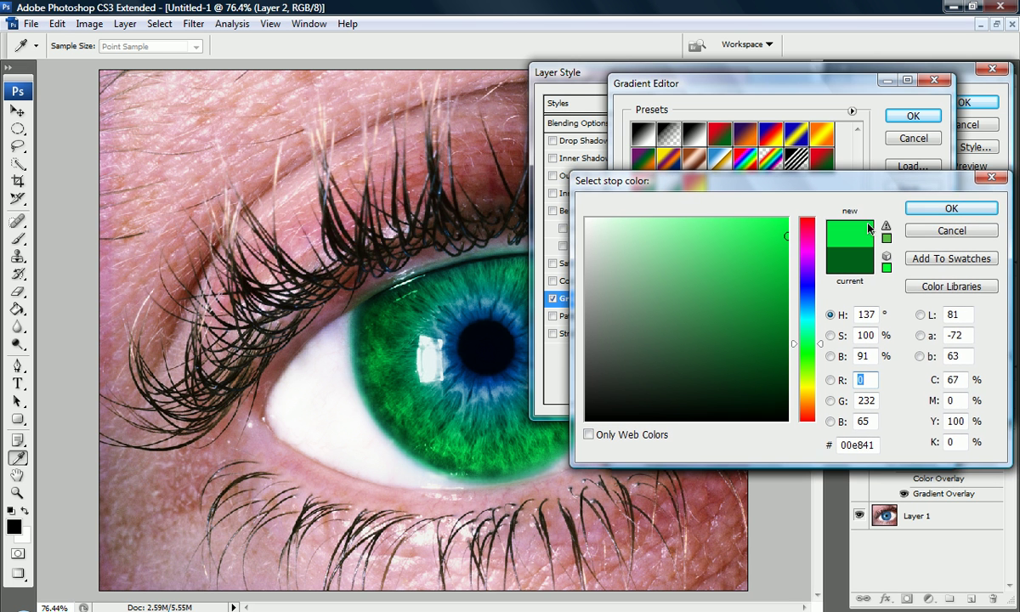
{"action": "left_click", "coordinate": [818, 356]}
{"action": "left_click", "coordinate": [785, 321]}
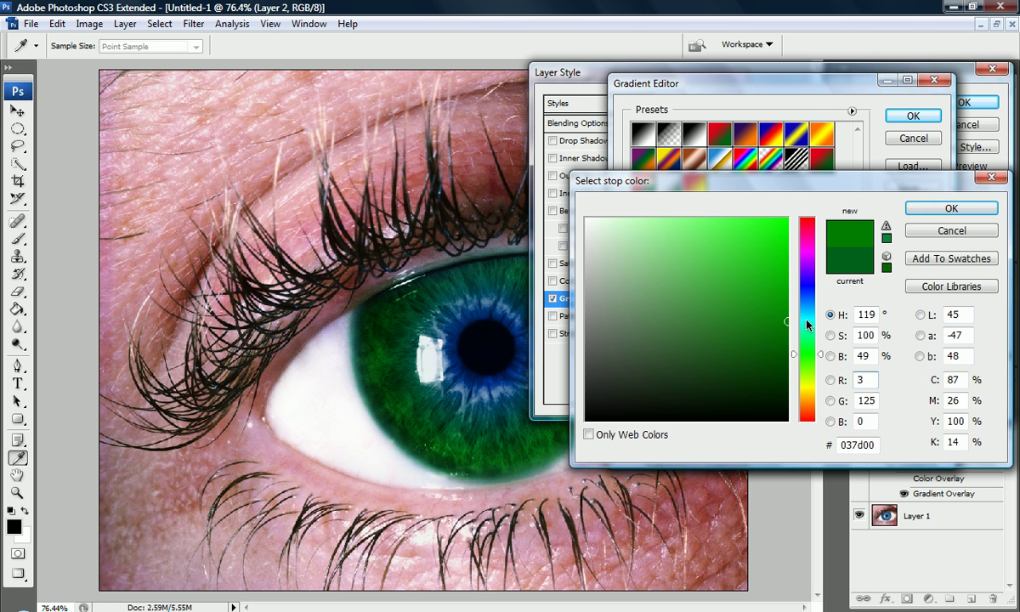
{"action": "left_click", "coordinate": [804, 313]}
{"action": "mouse_move", "coordinate": [805, 307]}
{"action": "left_mouse_down"}
{"action": "mouse_move", "coordinate": [791, 212]}
{"action": "mouse_move", "coordinate": [787, 269]}
{"action": "mouse_move", "coordinate": [821, 290]}
{"action": "left_mouse_up"}
{"action": "left_click", "coordinate": [785, 285]}
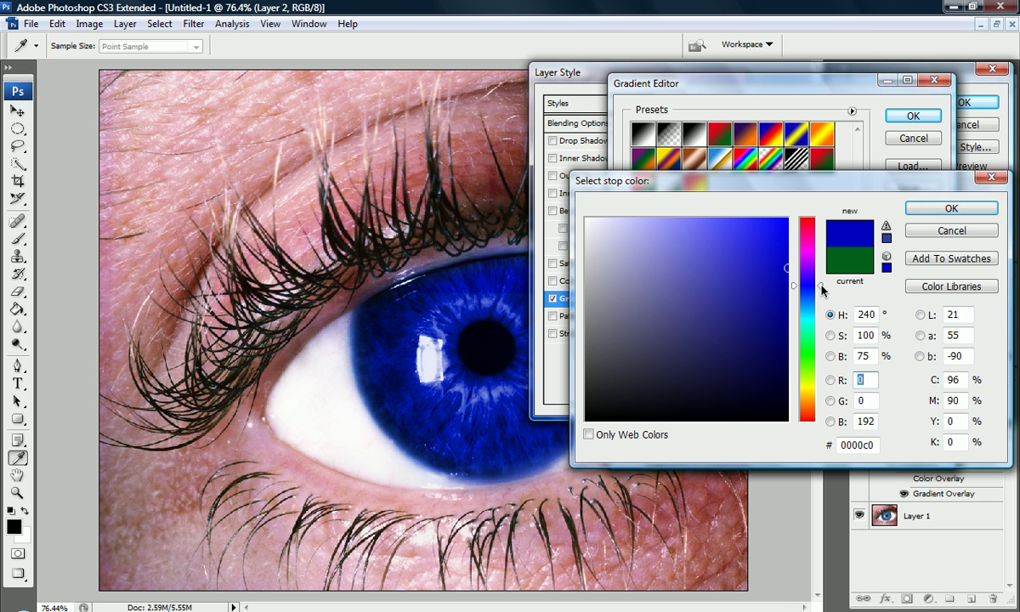
{"action": "left_click", "coordinate": [947, 208]}
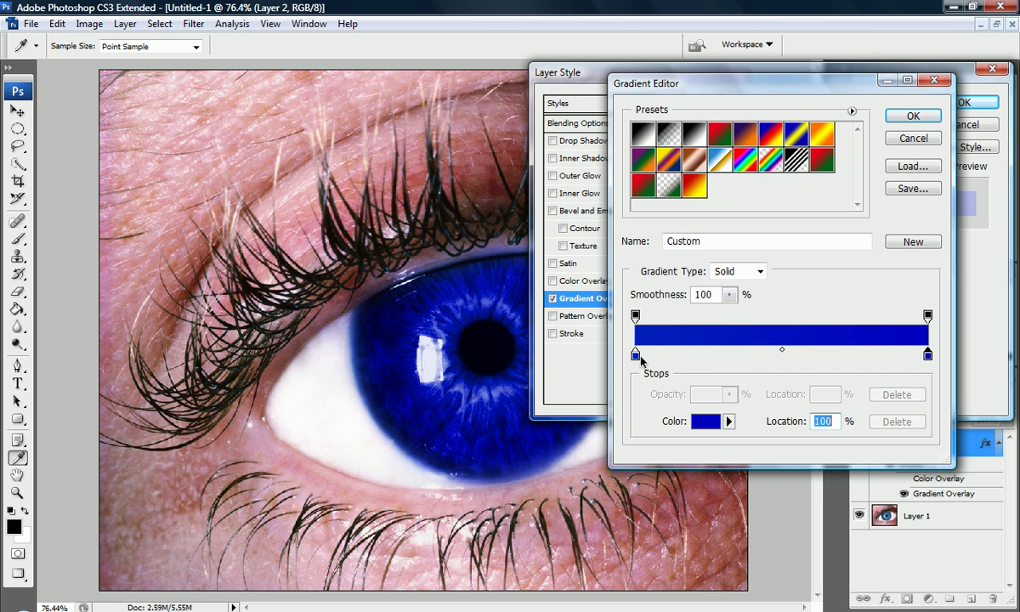
- Change the inner gradient stop to medium green 00ab10 and try shifting its position
{"action": "double_click", "coordinate": [635, 352]}
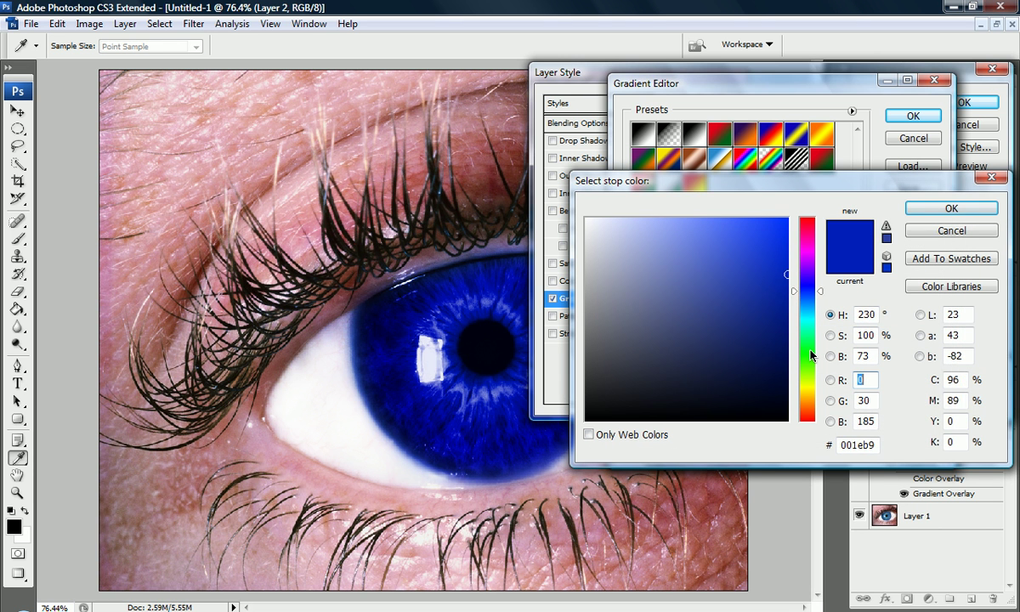
{"action": "left_click", "coordinate": [808, 349]}
{"action": "left_click", "coordinate": [787, 330]}
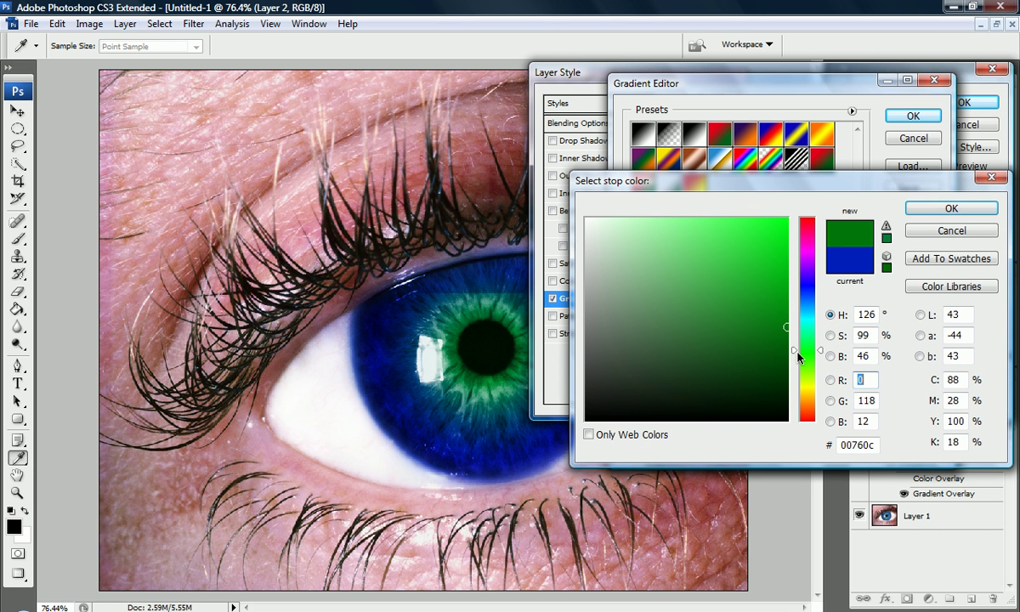
{"action": "left_click", "coordinate": [788, 286]}
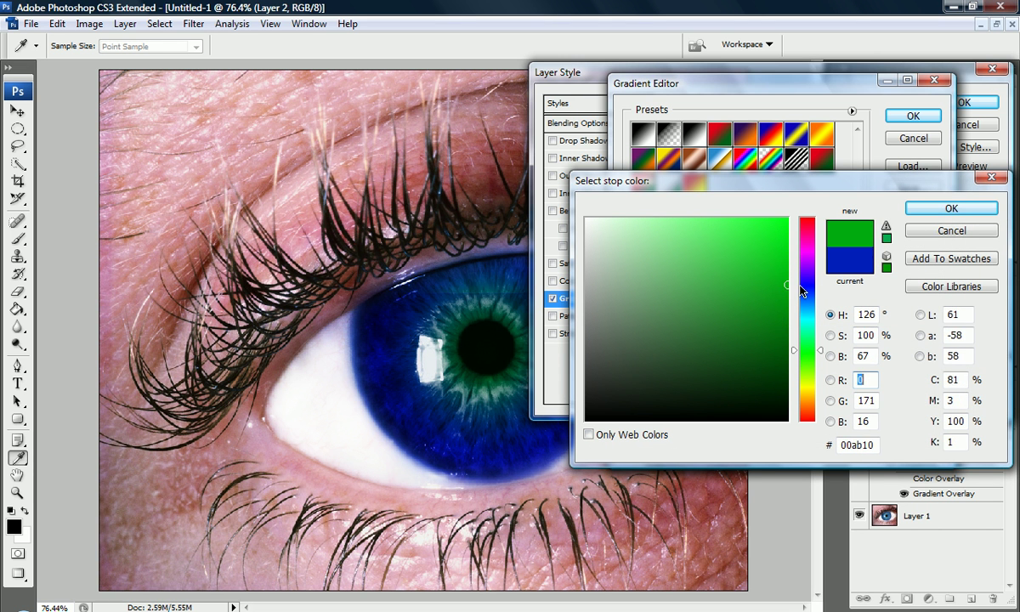
{"action": "left_click", "coordinate": [919, 212]}
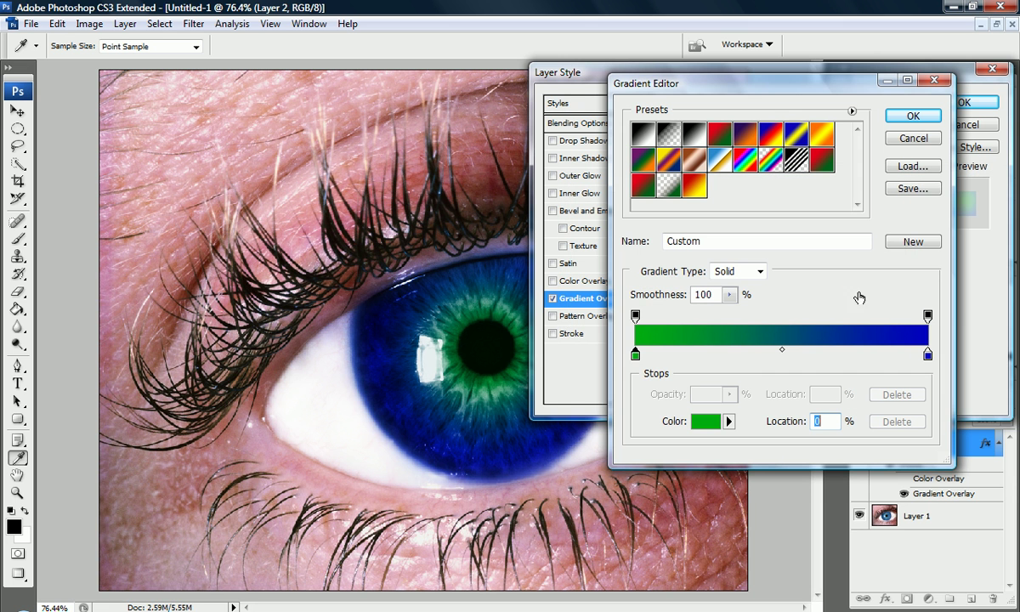
{"action": "left_click_drag", "start_coordinate": [638, 356], "coordinate": [586, 327]}
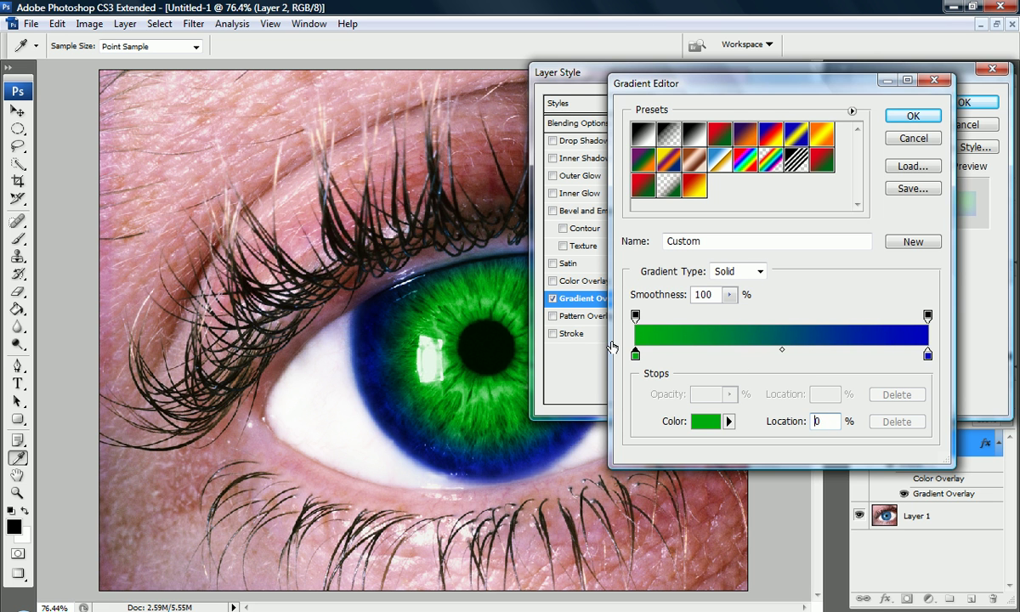
- Drag the green-to-blue midpoint toward the blue end until Location reads 77%
{"action": "left_click", "coordinate": [782, 349]}
{"action": "left_click_drag", "start_coordinate": [824, 355], "coordinate": [835, 356]}
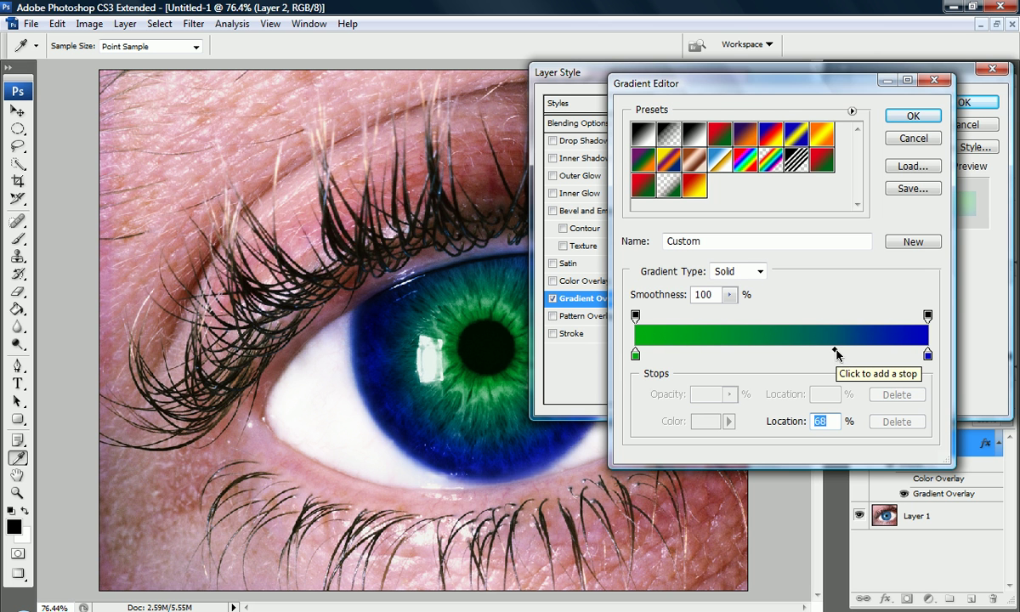
{"action": "left_click", "coordinate": [636, 354]}
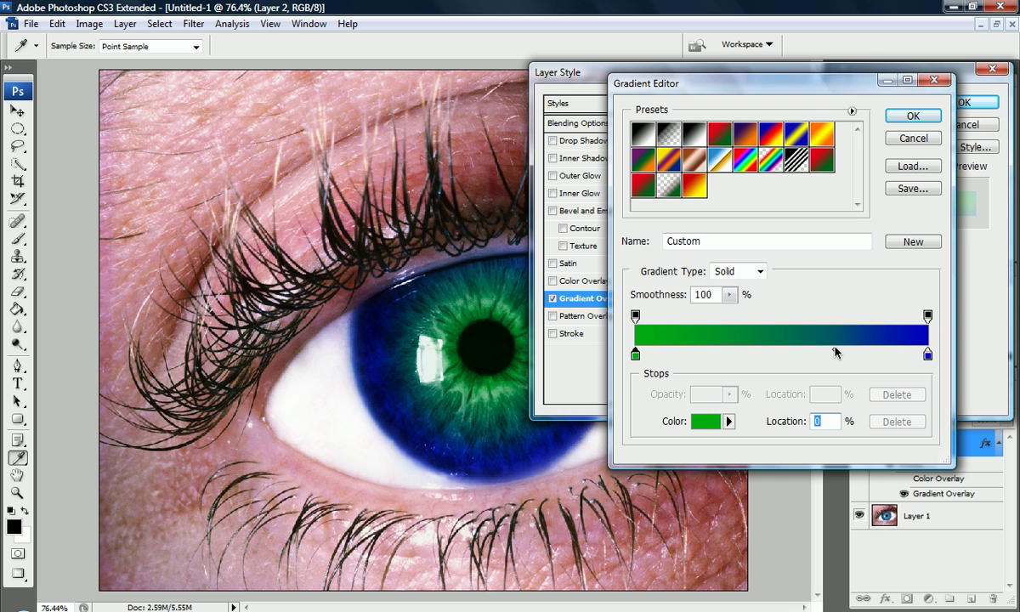
{"action": "left_click_drag", "start_coordinate": [835, 354], "coordinate": [860, 355]}
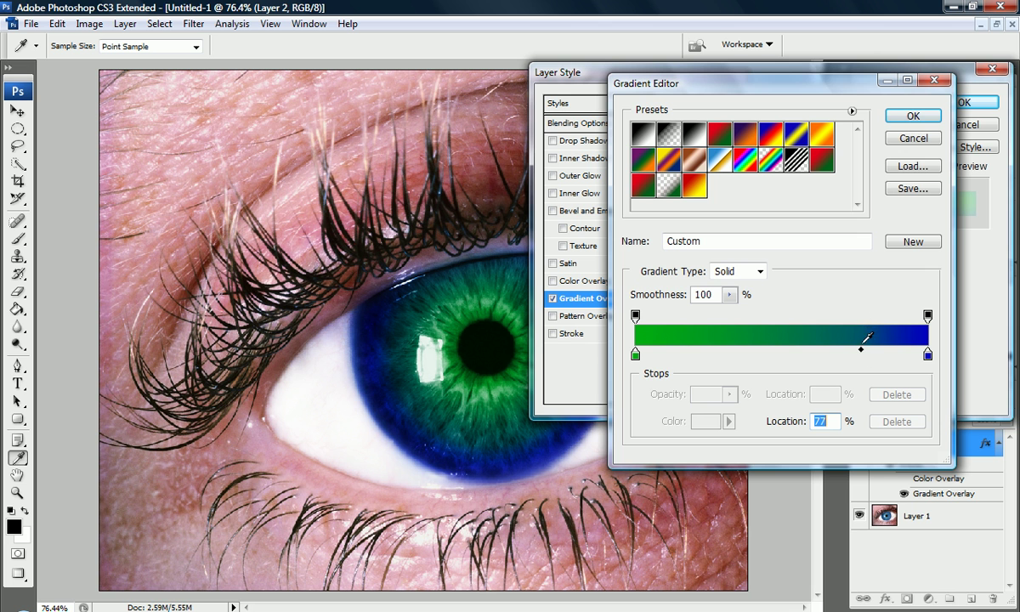
{"action": "left_click_drag", "start_coordinate": [861, 353], "coordinate": [895, 351]}
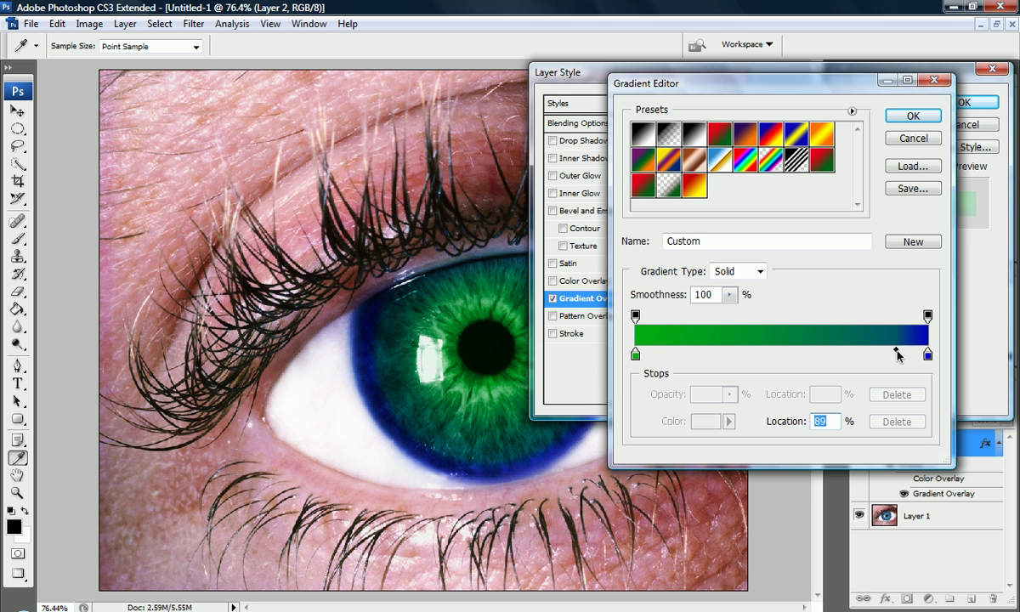
{"action": "left_click_drag", "start_coordinate": [897, 351], "coordinate": [860, 352]}
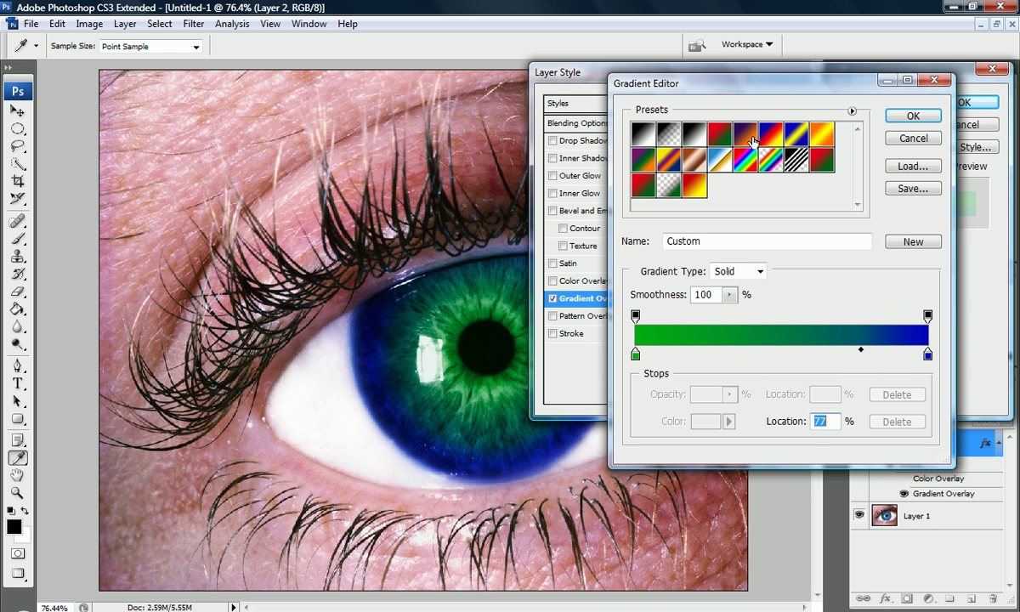
- Recolour the outer gradient stop to a slightly darker saturated blue
{"action": "double_click", "coordinate": [927, 354]}
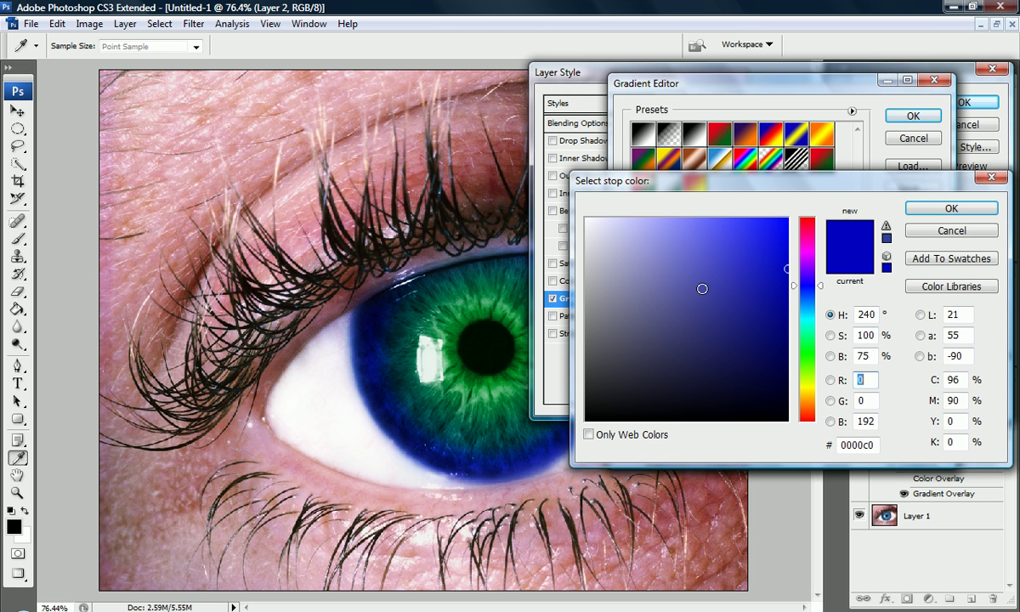
{"action": "left_click", "coordinate": [713, 227]}
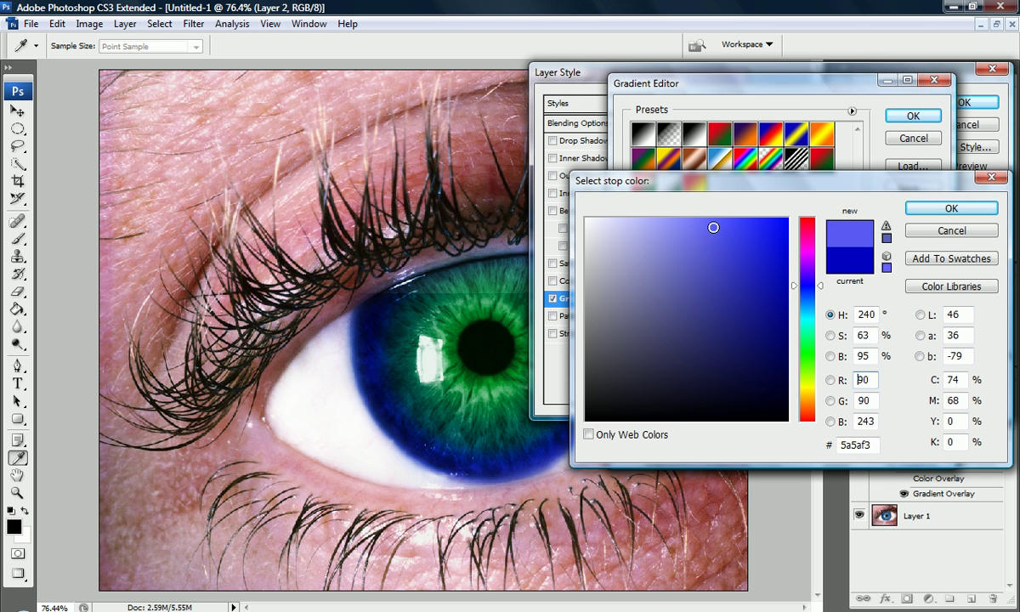
{"action": "left_click", "coordinate": [778, 226]}
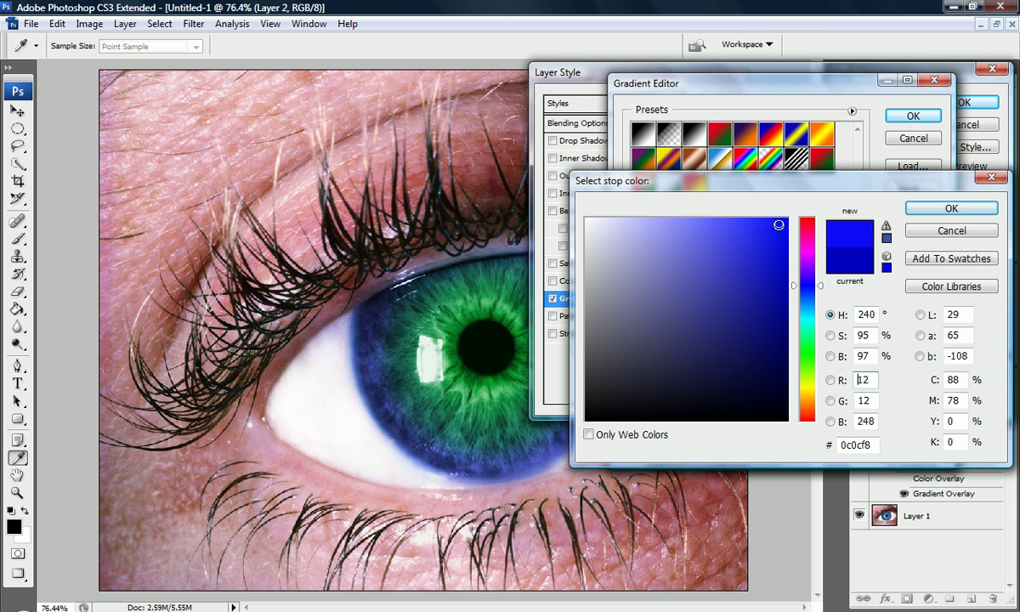
{"action": "left_click", "coordinate": [779, 249]}
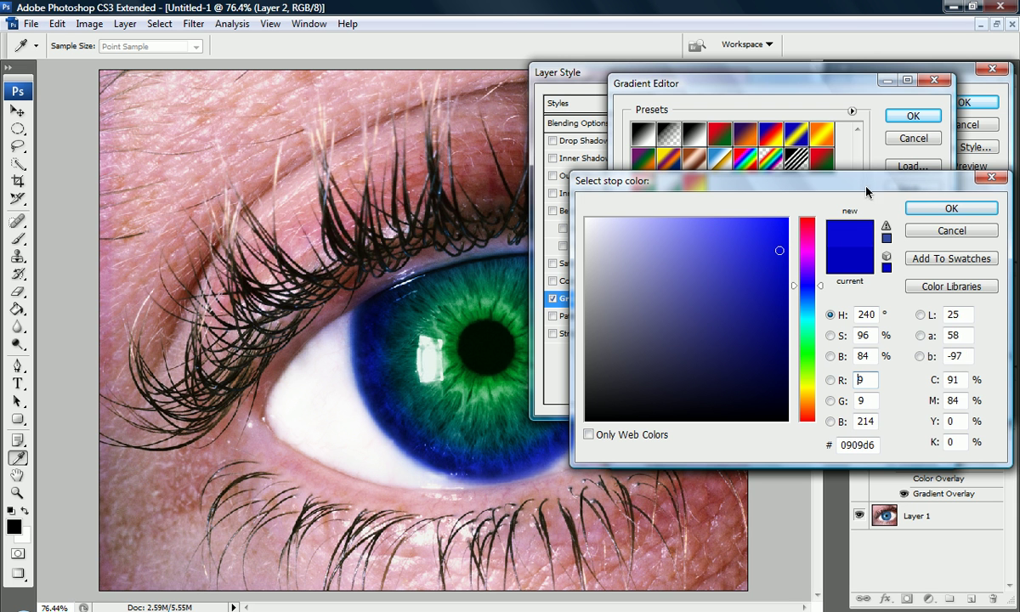
{"action": "left_click", "coordinate": [931, 210]}
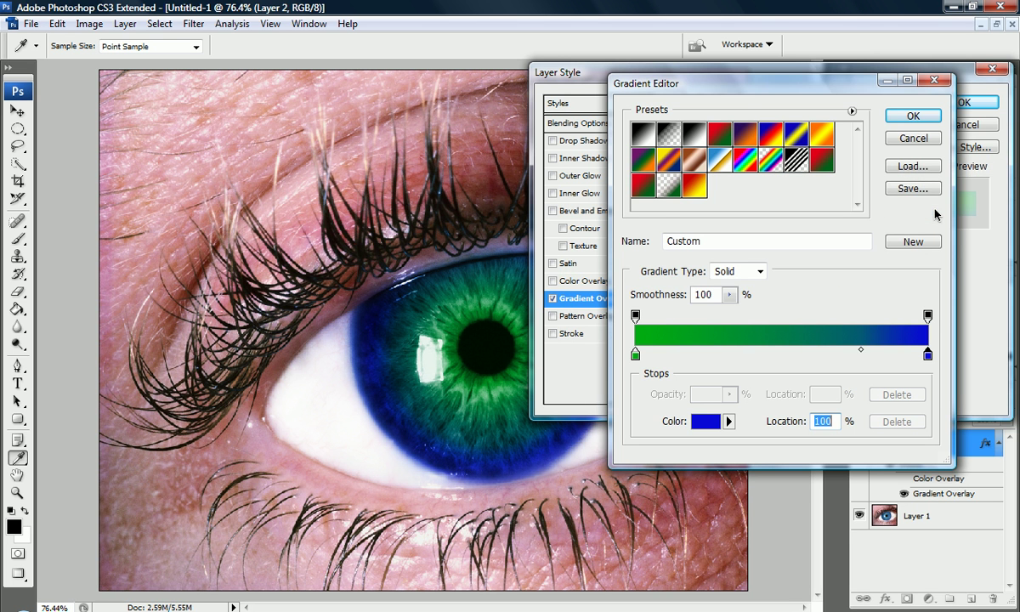
- Apply the red-to-yellow preset gradient with the red stop at 20% to the iris layer
{"action": "left_click", "coordinate": [694, 187]}
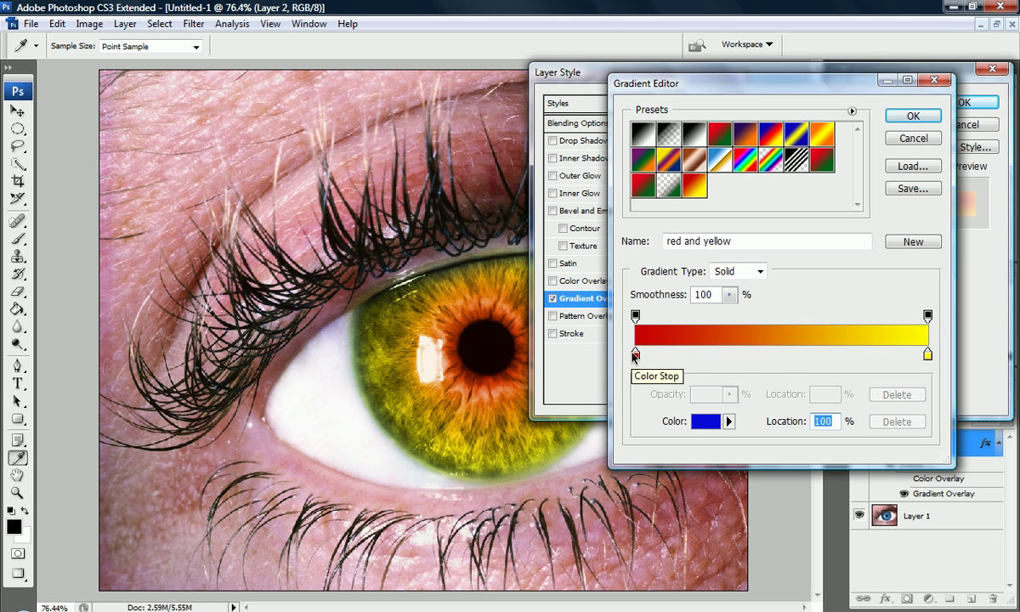
{"action": "left_click_drag", "start_coordinate": [635, 355], "coordinate": [694, 355]}
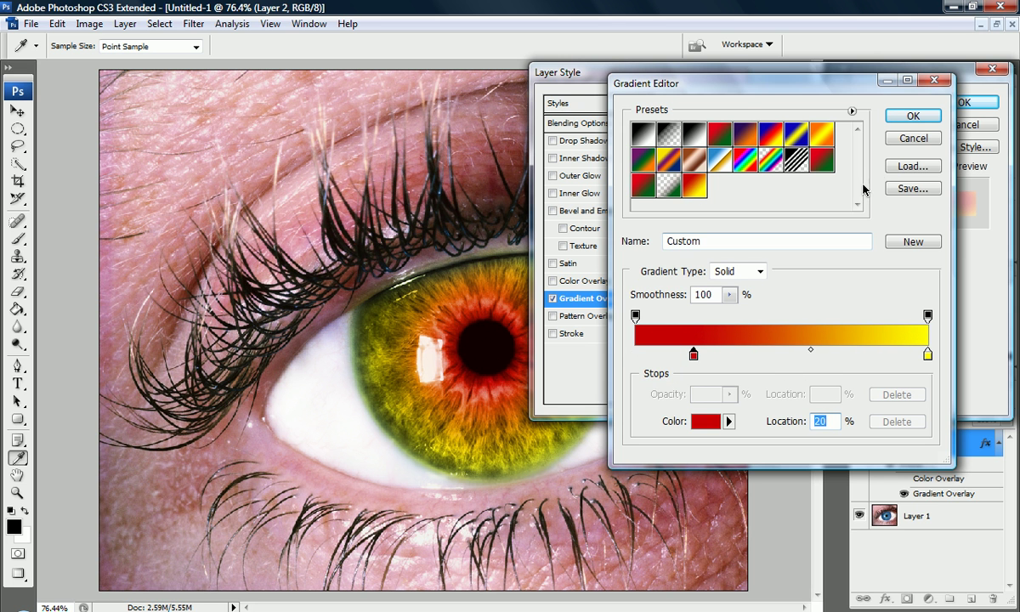
{"action": "left_click", "coordinate": [906, 126]}
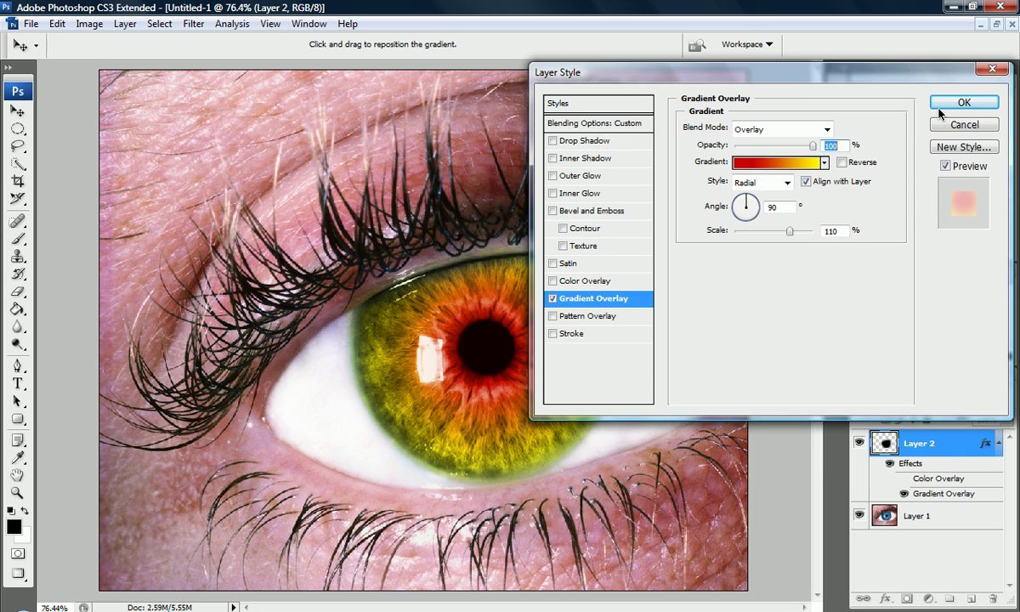
{"action": "left_click", "coordinate": [956, 103]}
{"action": "key", "text": "e"}
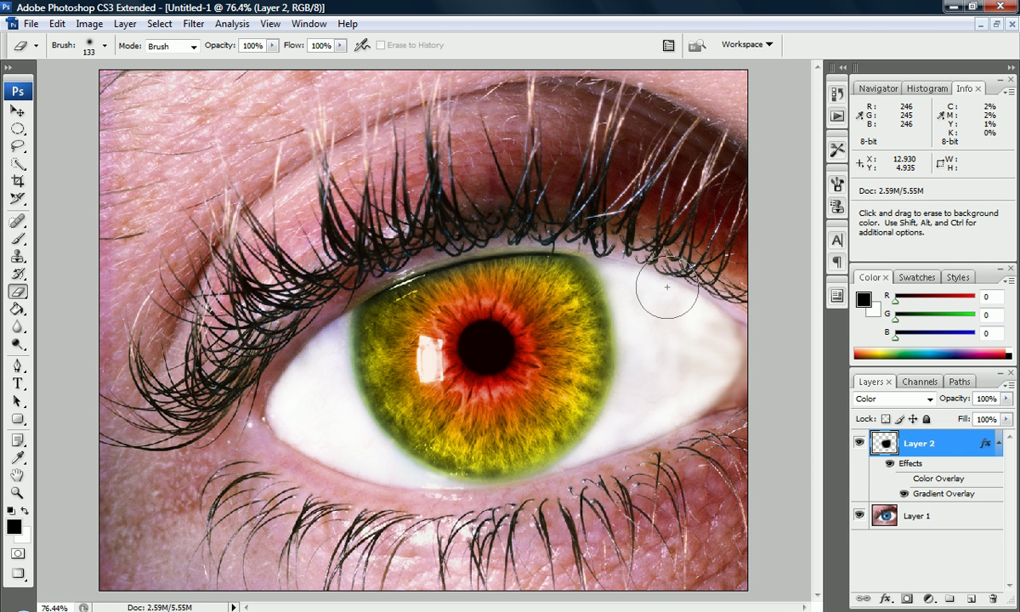